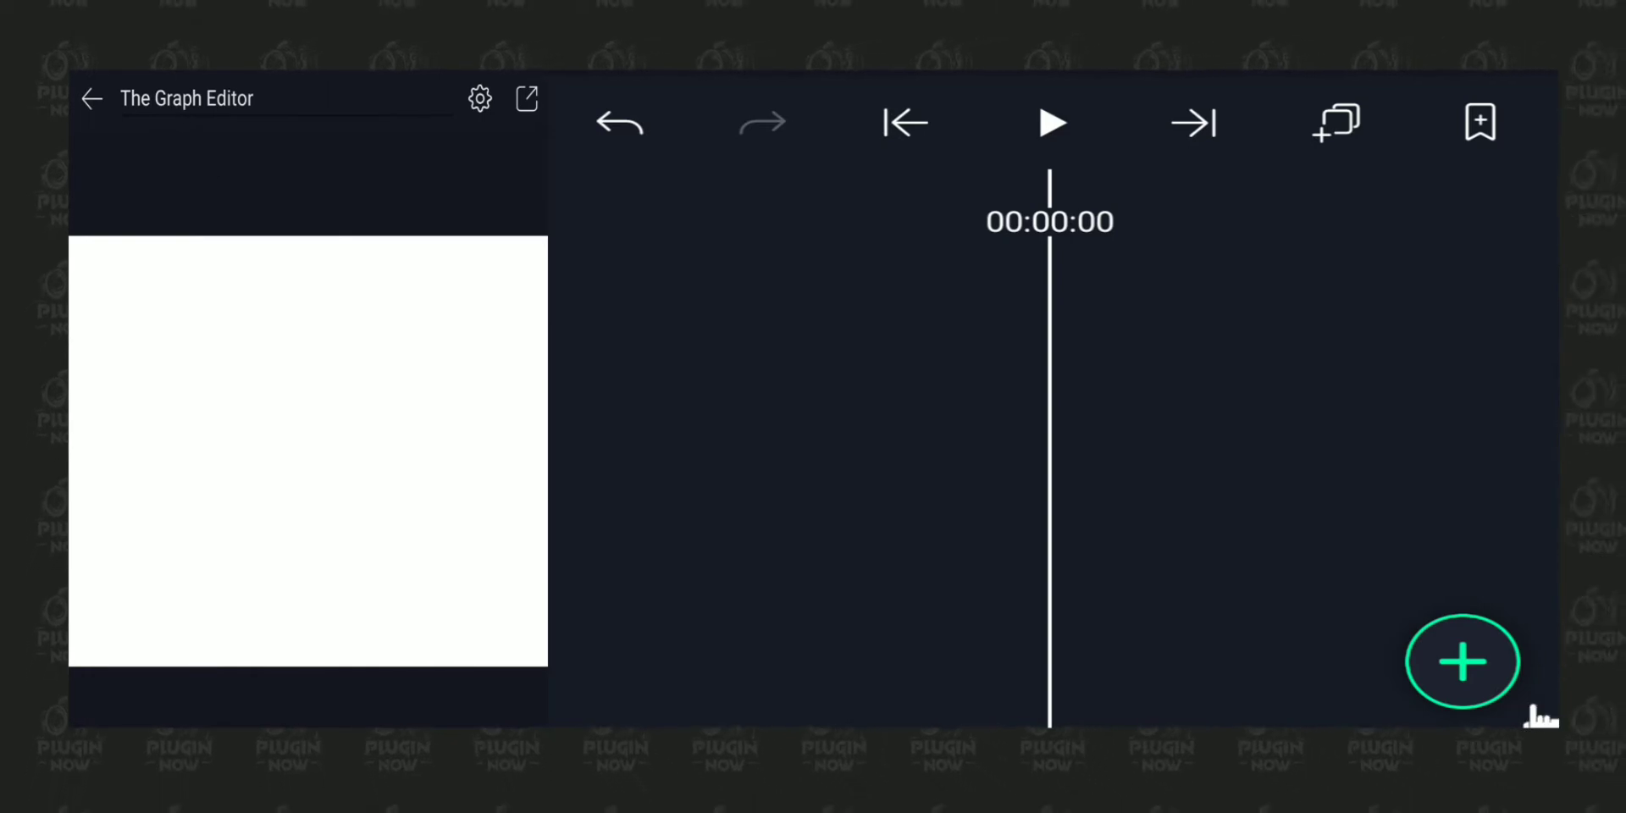
Step: Add a blue rectangle shape layer at the canvas centre (720.00, 540.00)
{"action": "left_click", "coordinate": [1463, 662]}
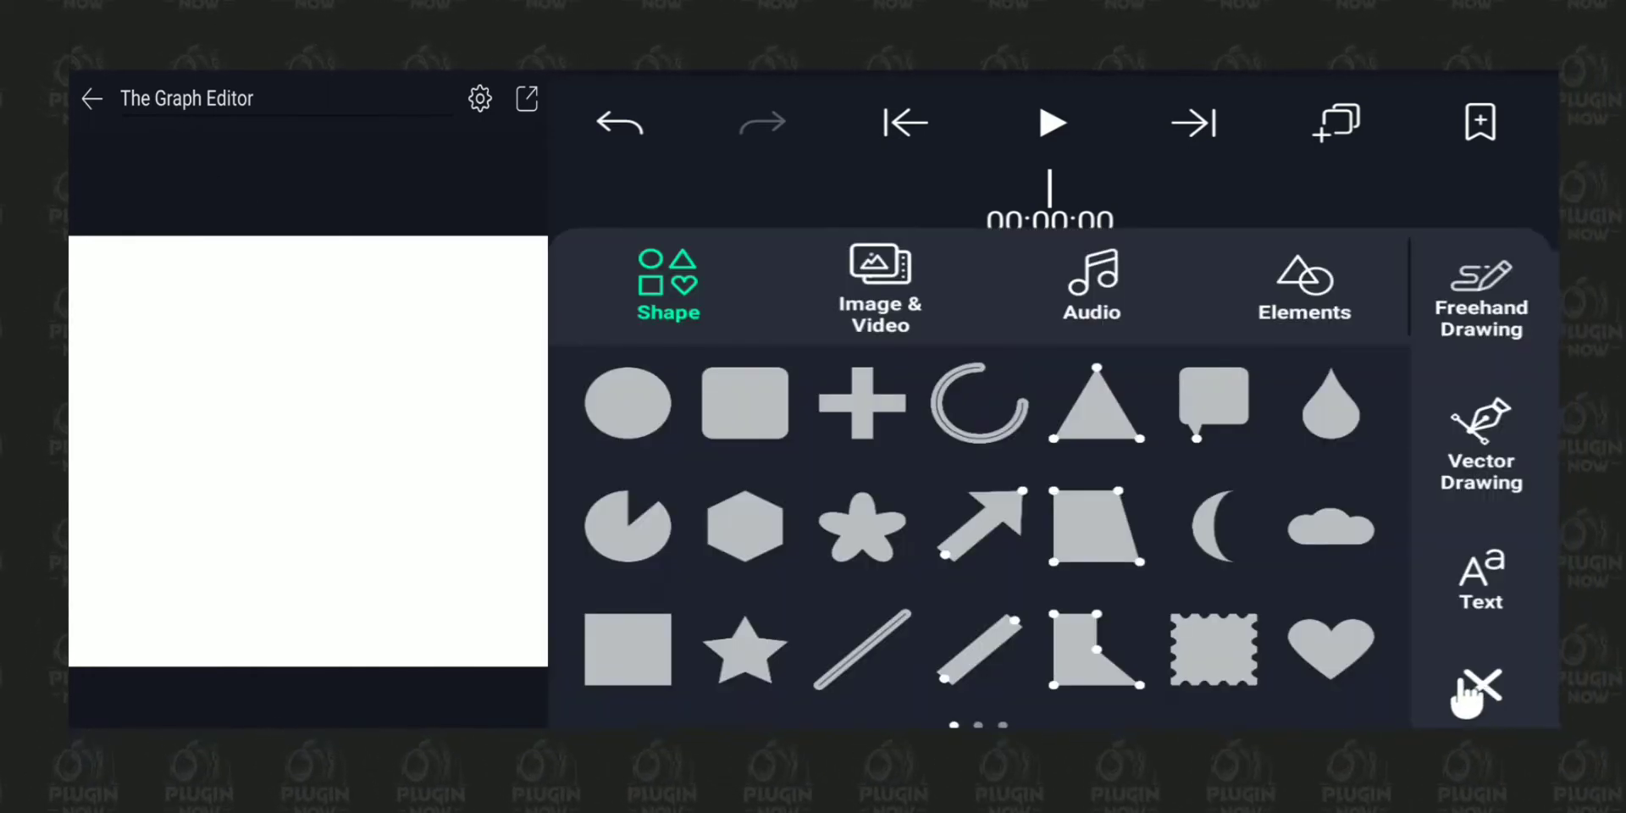
{"action": "left_click", "coordinate": [625, 652]}
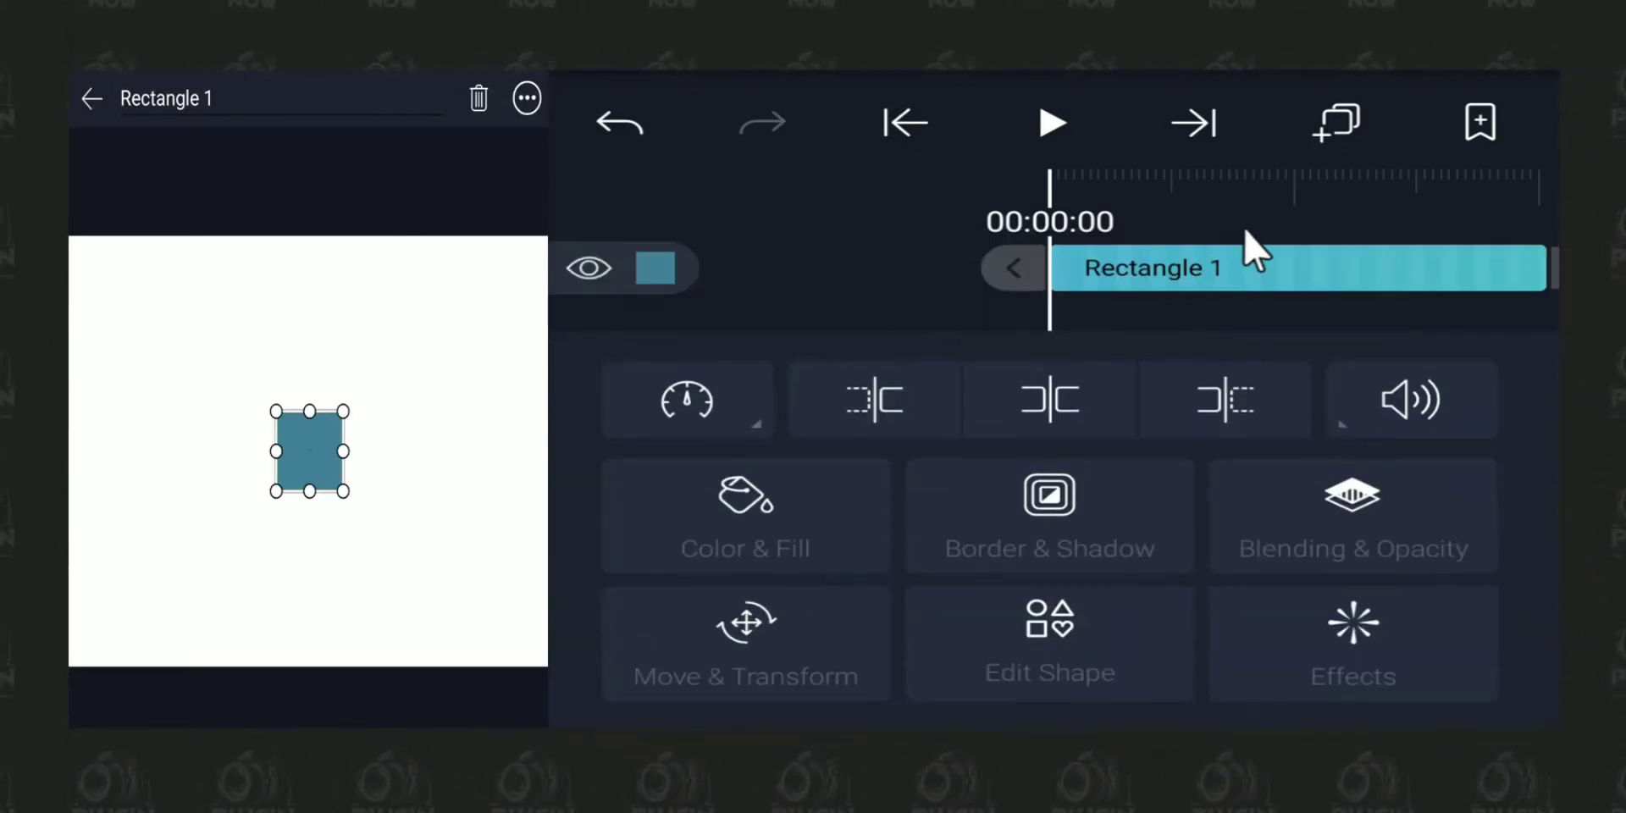
{"action": "left_click_drag", "start_coordinate": [1245, 250], "coordinate": [1113, 253]}
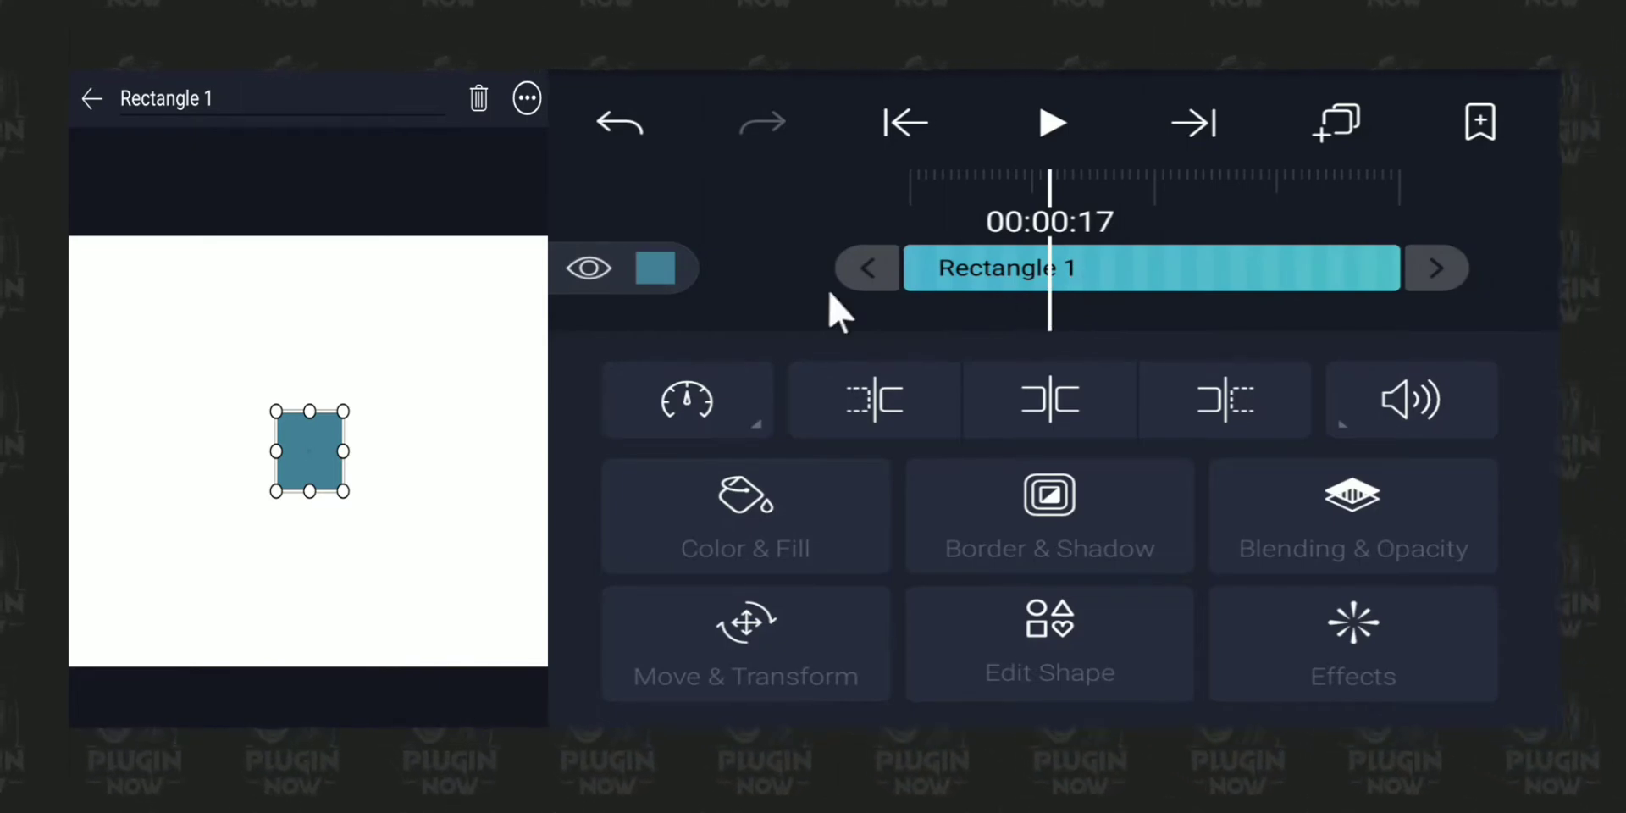
Step: Reselect the Rectangle 1 layer at 00:00:20 and show its Move & Transform settings
{"action": "left_click", "coordinate": [785, 262]}
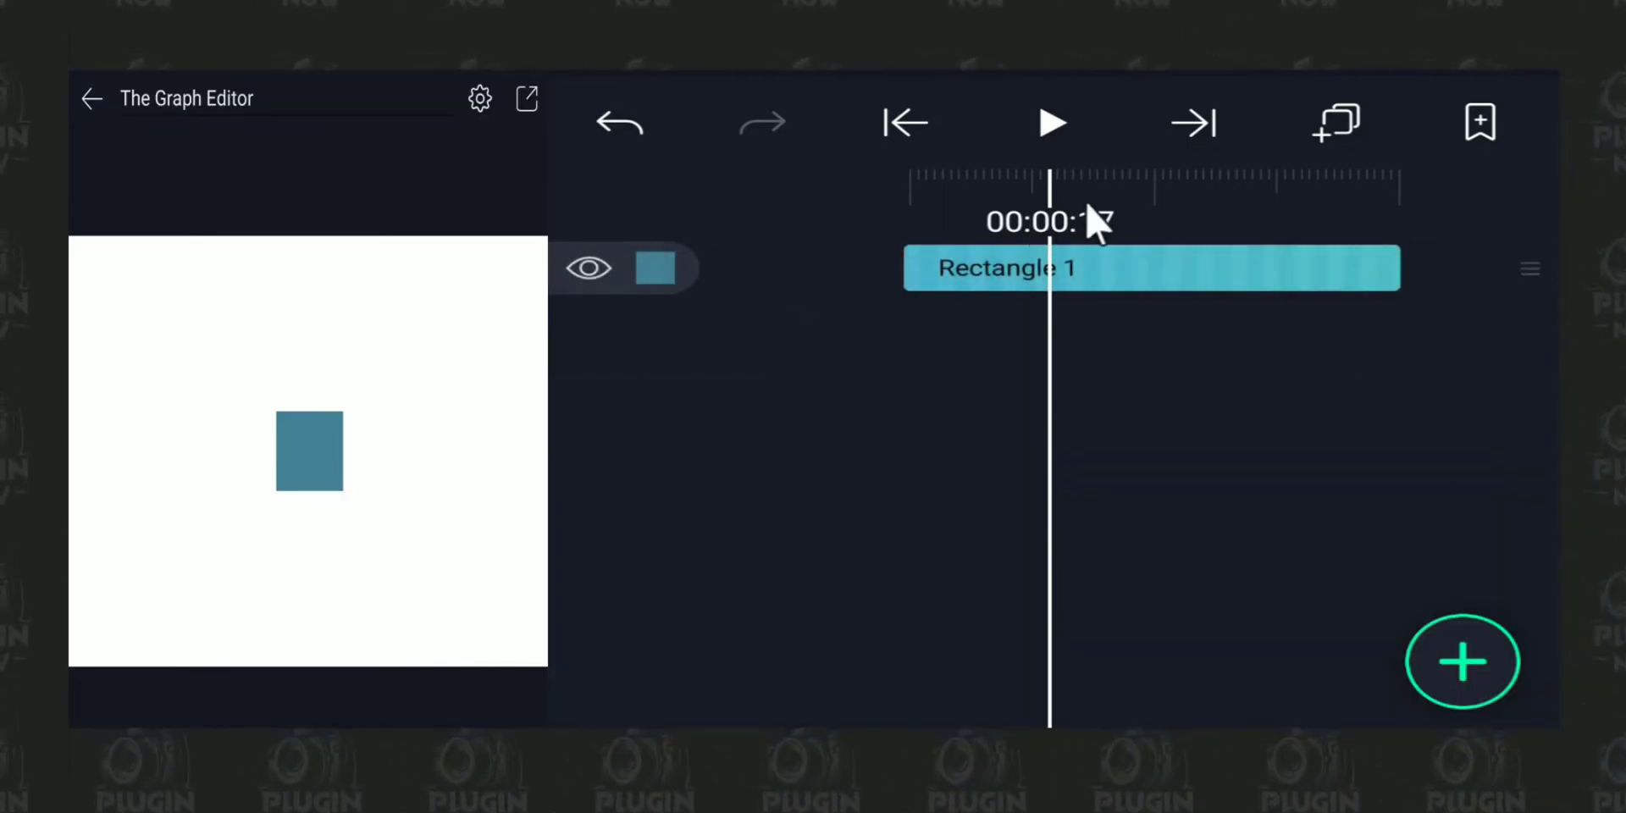
{"action": "left_click_drag", "start_coordinate": [1084, 205], "coordinate": [1375, 184]}
{"action": "left_click_drag", "start_coordinate": [1313, 254], "coordinate": [1107, 283]}
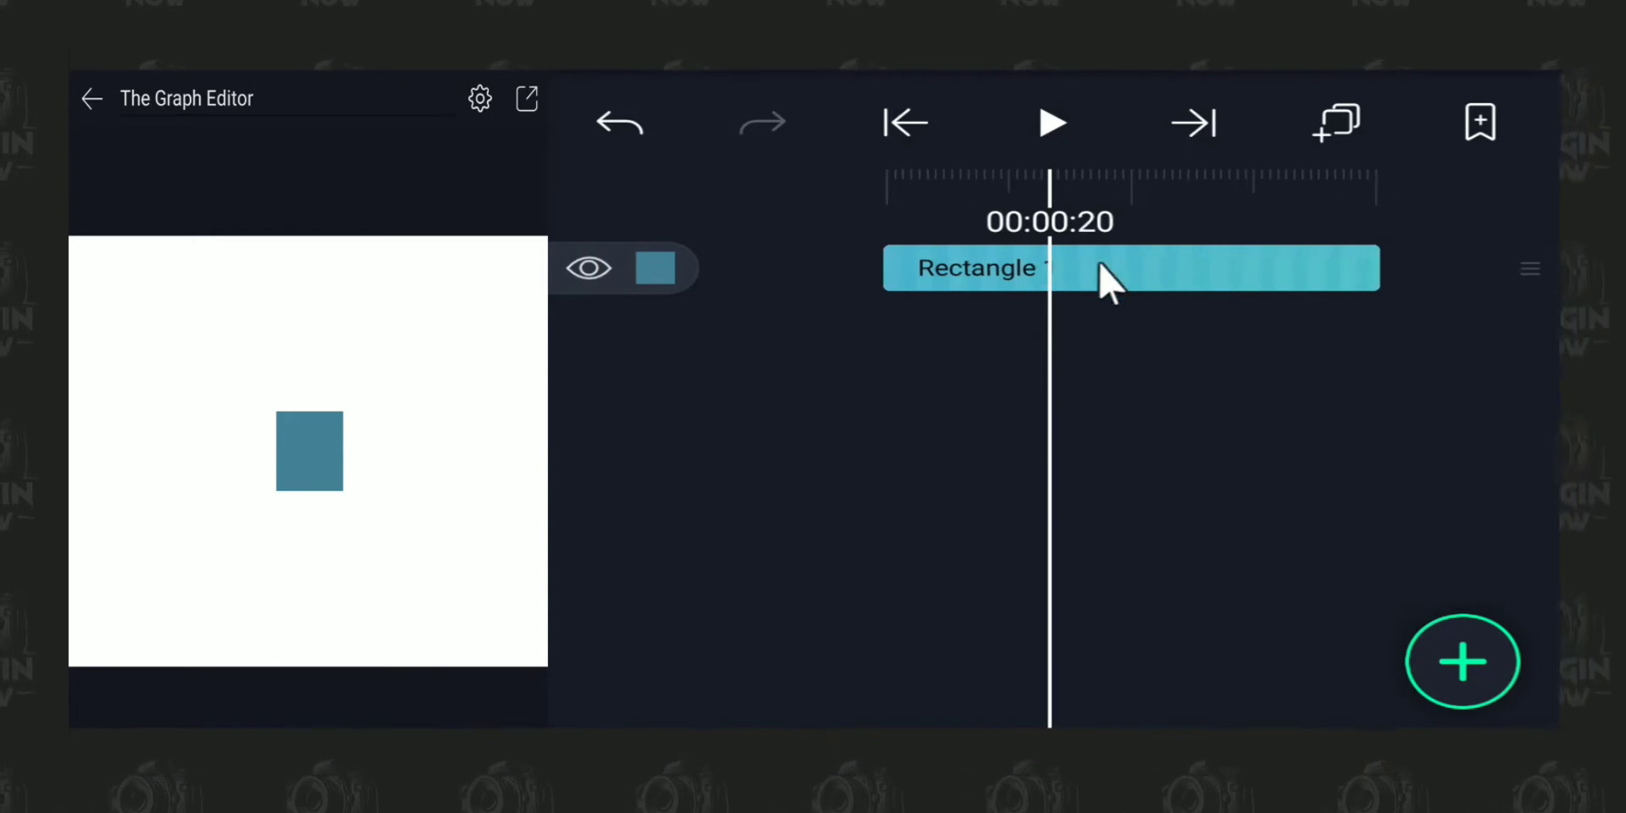
{"action": "left_click", "coordinate": [1106, 269]}
{"action": "left_click", "coordinate": [742, 626]}
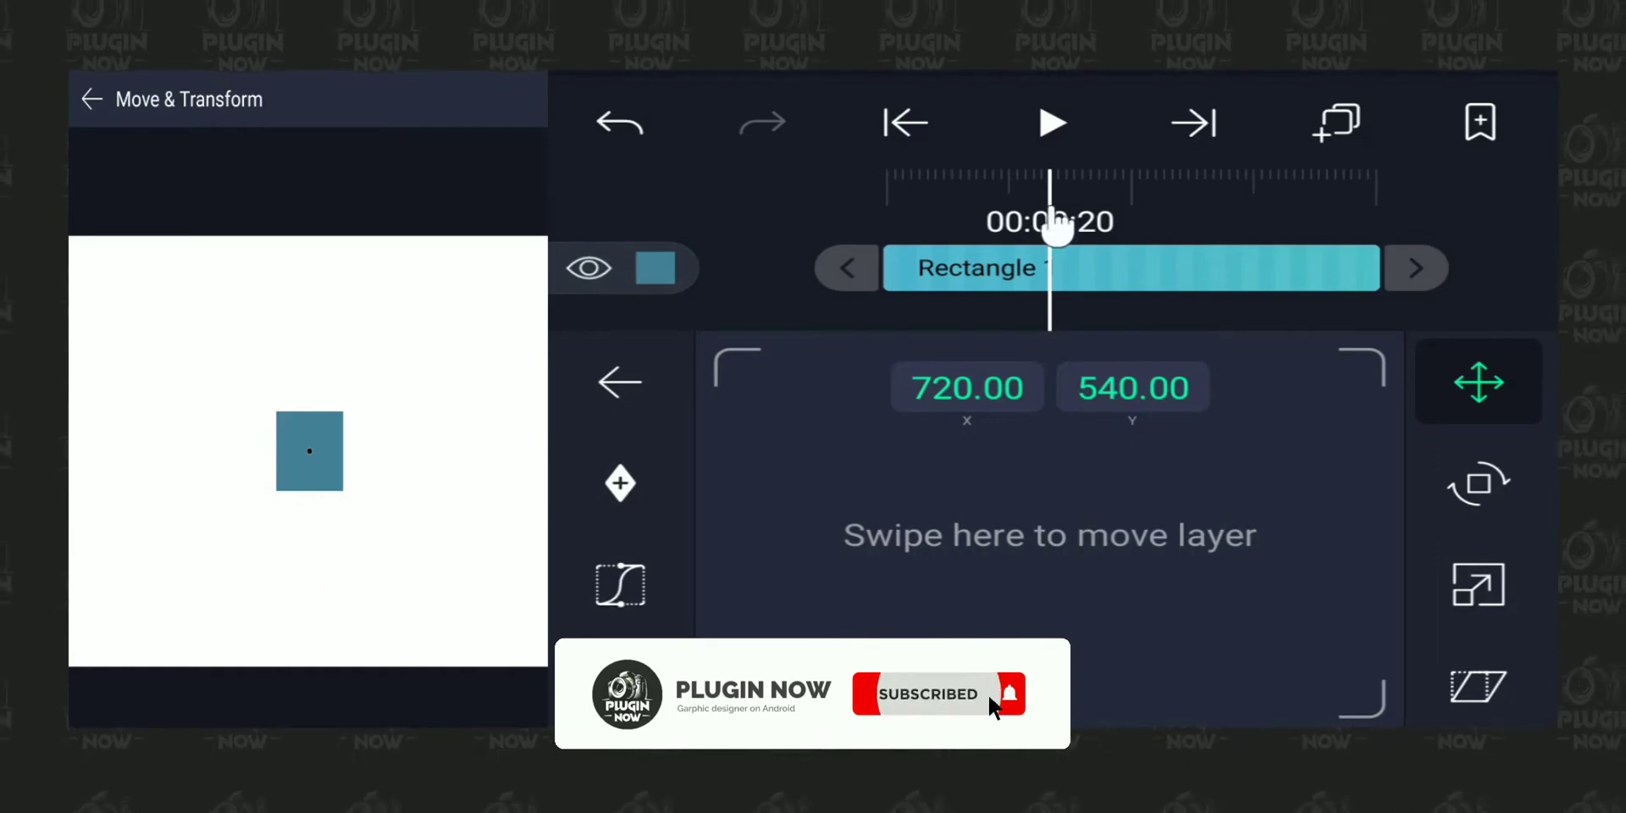
Step: Shift the rectangle to the canvas's left side (166.69, 540.33) with the playhead at 00:00:00
{"action": "left_click_drag", "start_coordinate": [933, 542], "coordinate": [774, 566]}
{"action": "left_click_drag", "start_coordinate": [1082, 555], "coordinate": [1089, 519]}
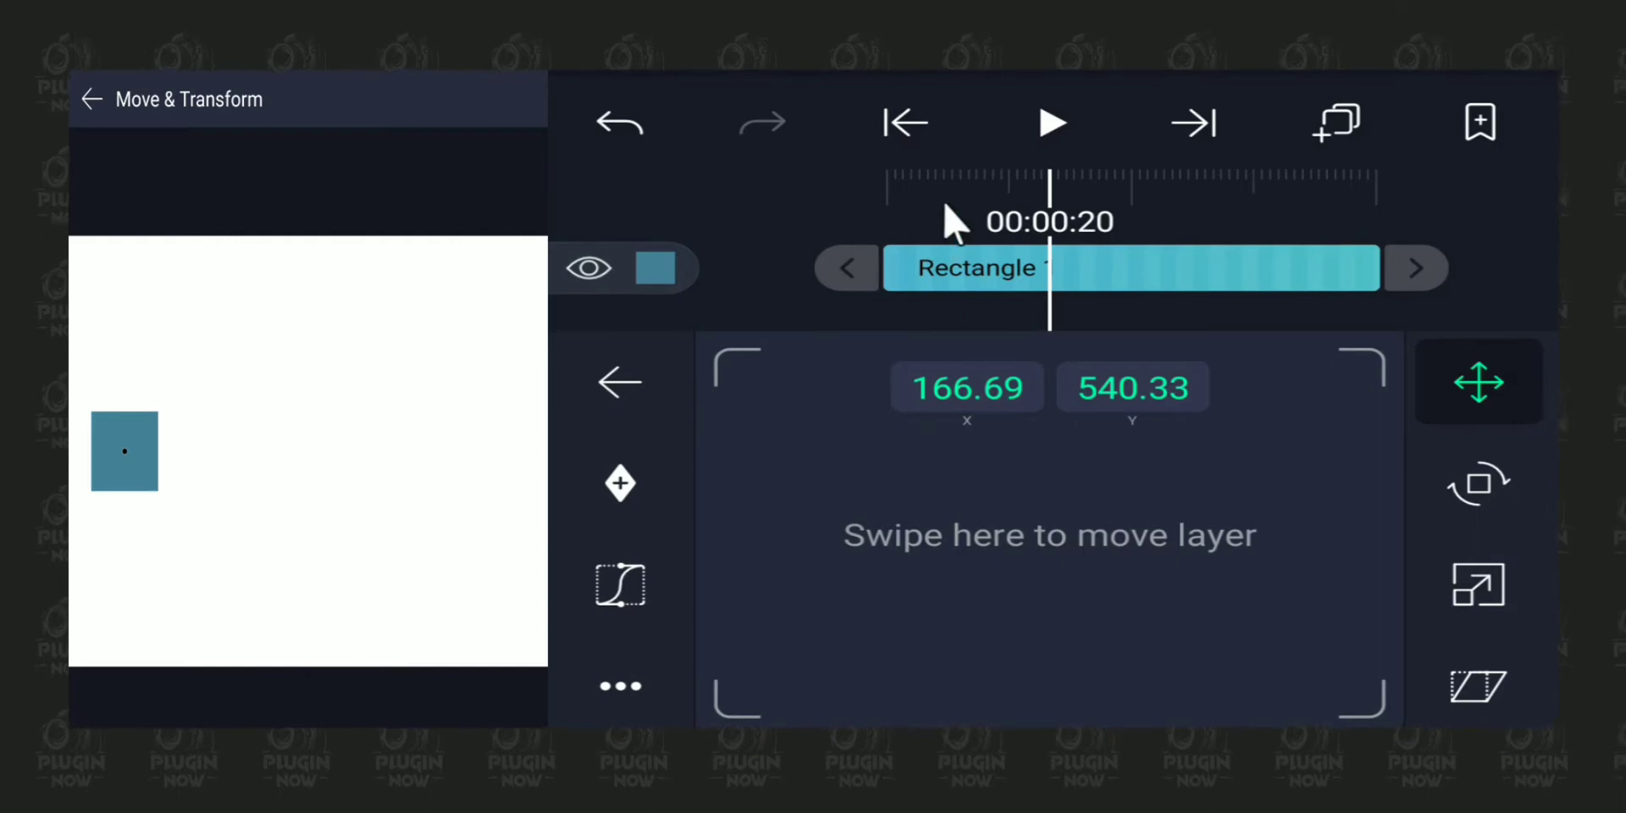
{"action": "left_click_drag", "start_coordinate": [954, 222], "coordinate": [1172, 211]}
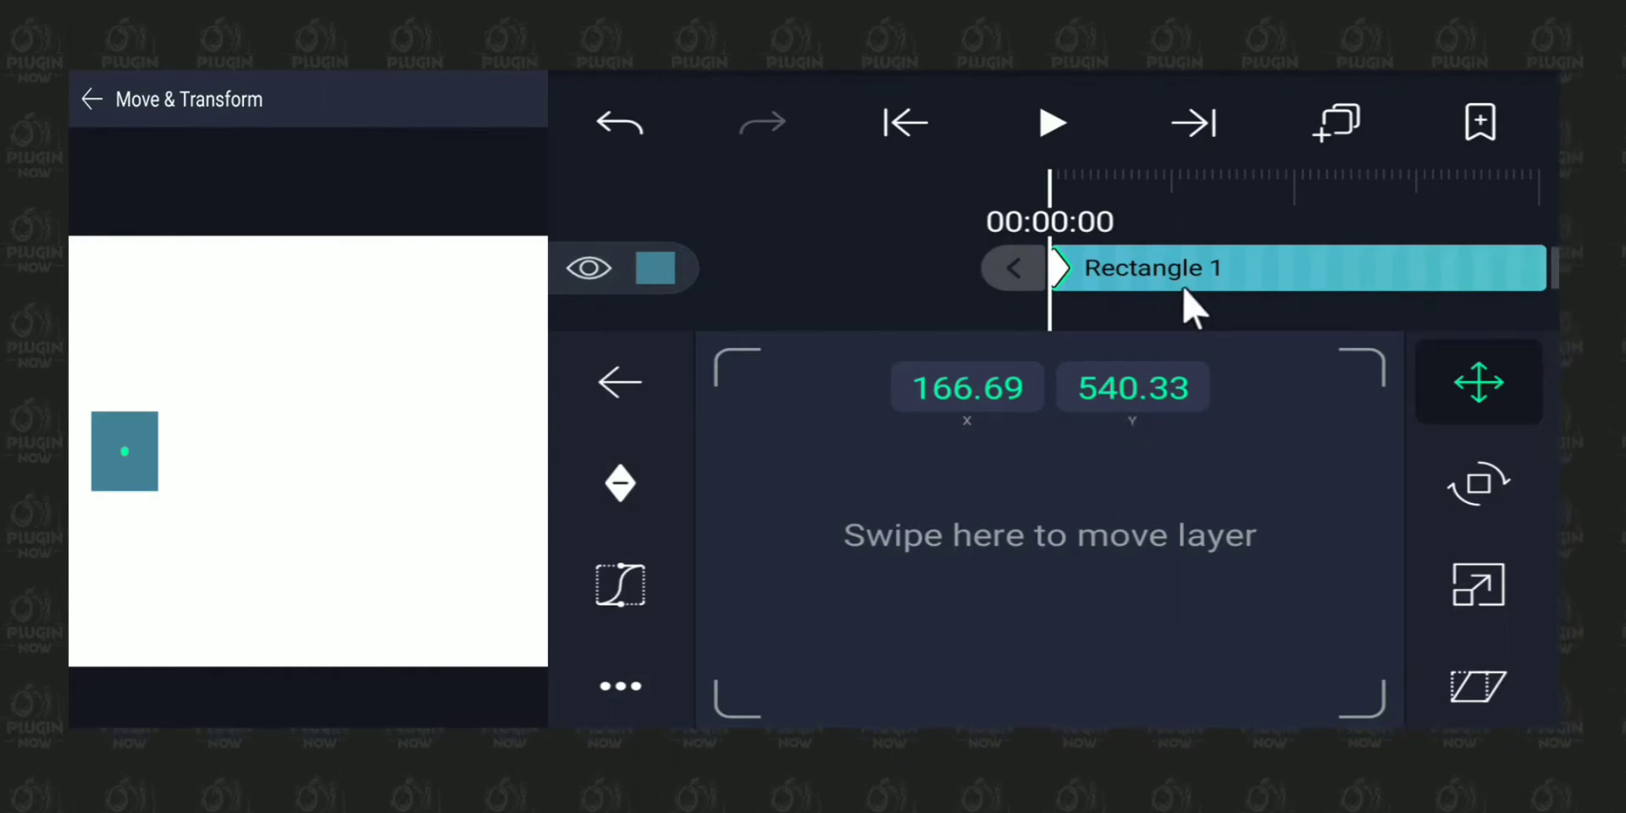
Step: Near 00:01:21, move the rectangle right to 1176.17, 540.33, creating an end keyframe
{"action": "left_click_drag", "start_coordinate": [1334, 213], "coordinate": [891, 246]}
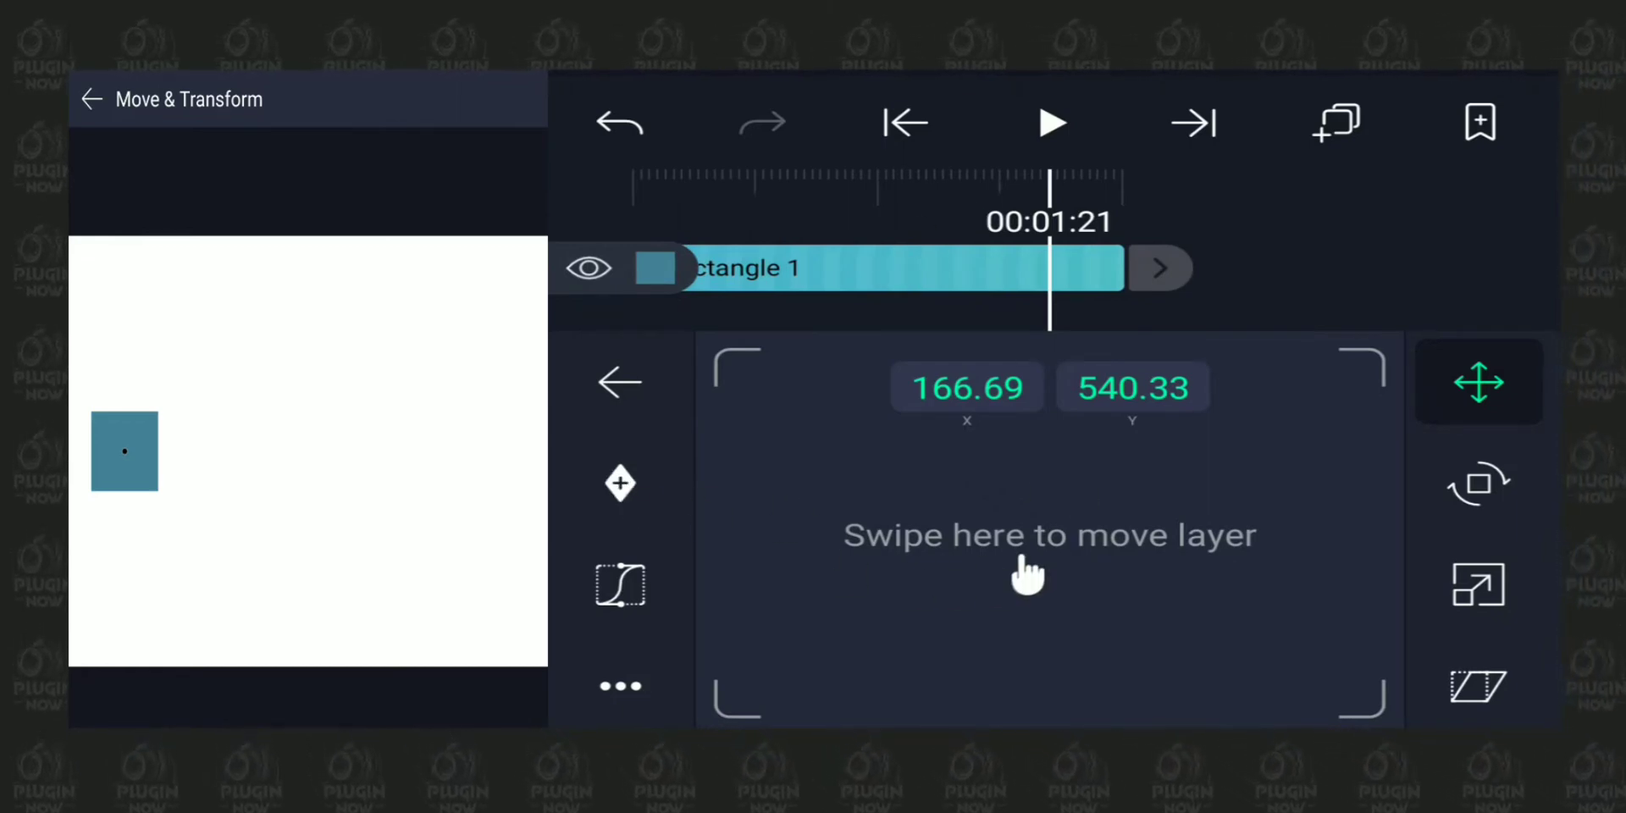
{"action": "left_click_drag", "start_coordinate": [991, 537], "coordinate": [1211, 405]}
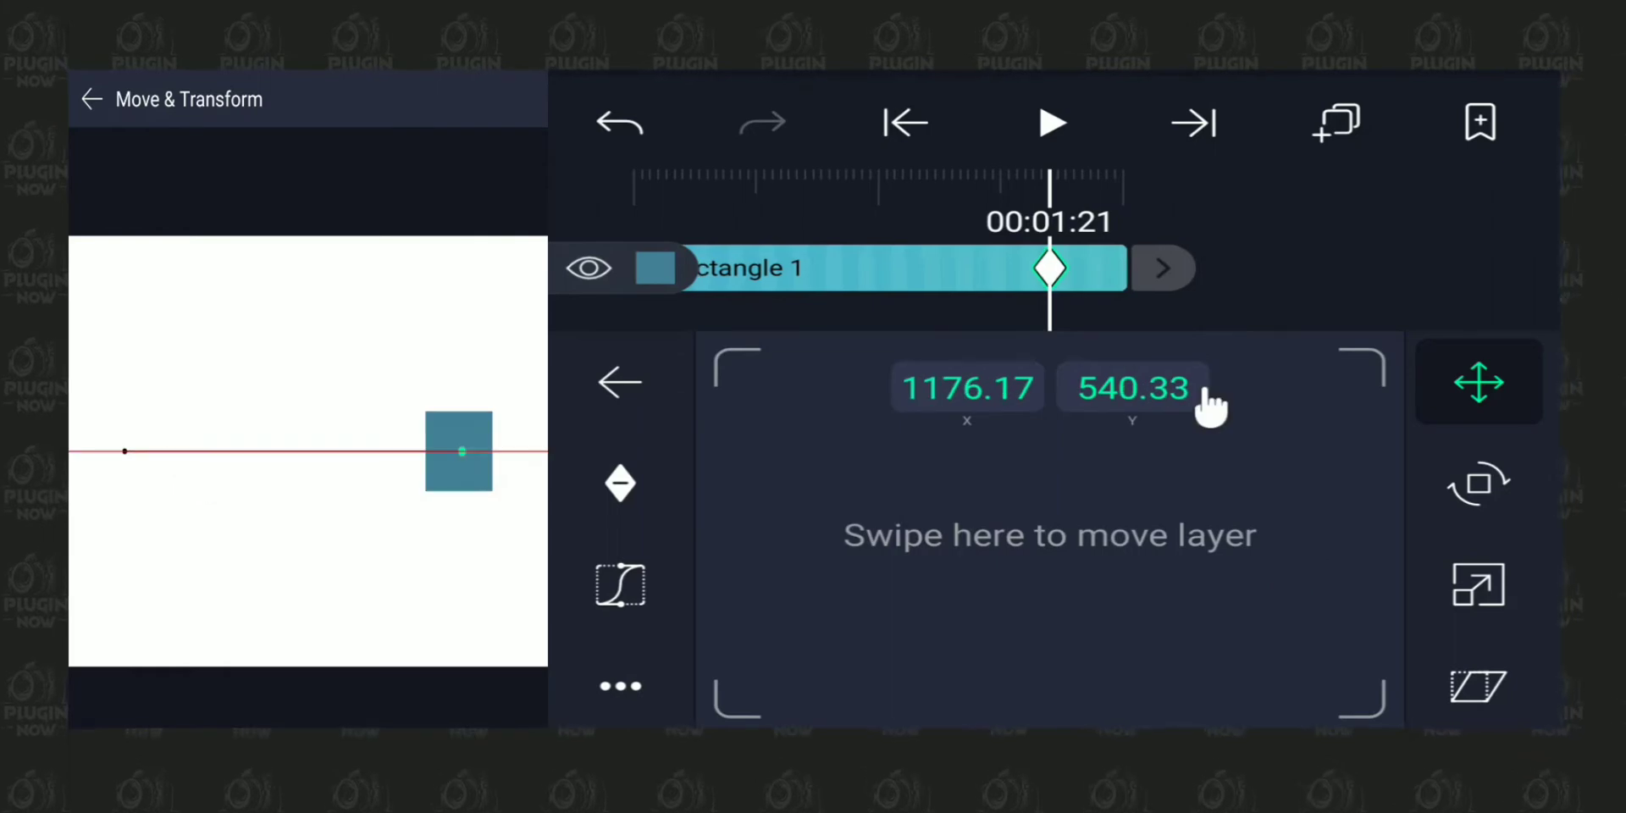
{"action": "scroll", "coordinate": [1216, 225], "scroll_direction": "left", "scroll_amount": 10}
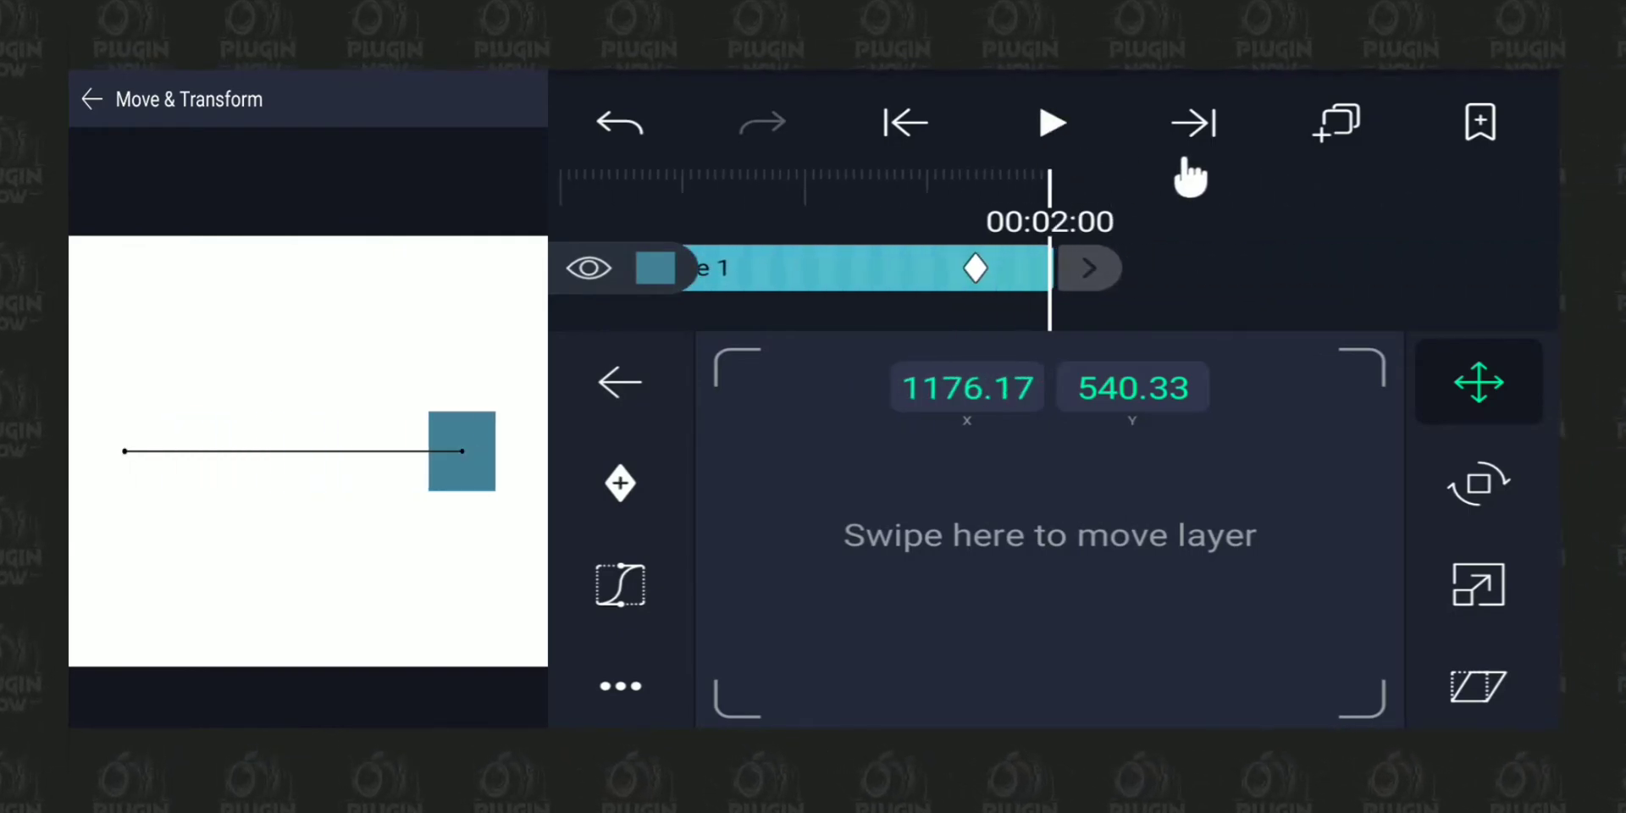
Step: Preview the left-to-right slide from the start, then reselect Rectangle 1 at 00:00:00
{"action": "left_click", "coordinate": [1262, 249]}
{"action": "left_click_drag", "start_coordinate": [937, 443], "coordinate": [1431, 443]}
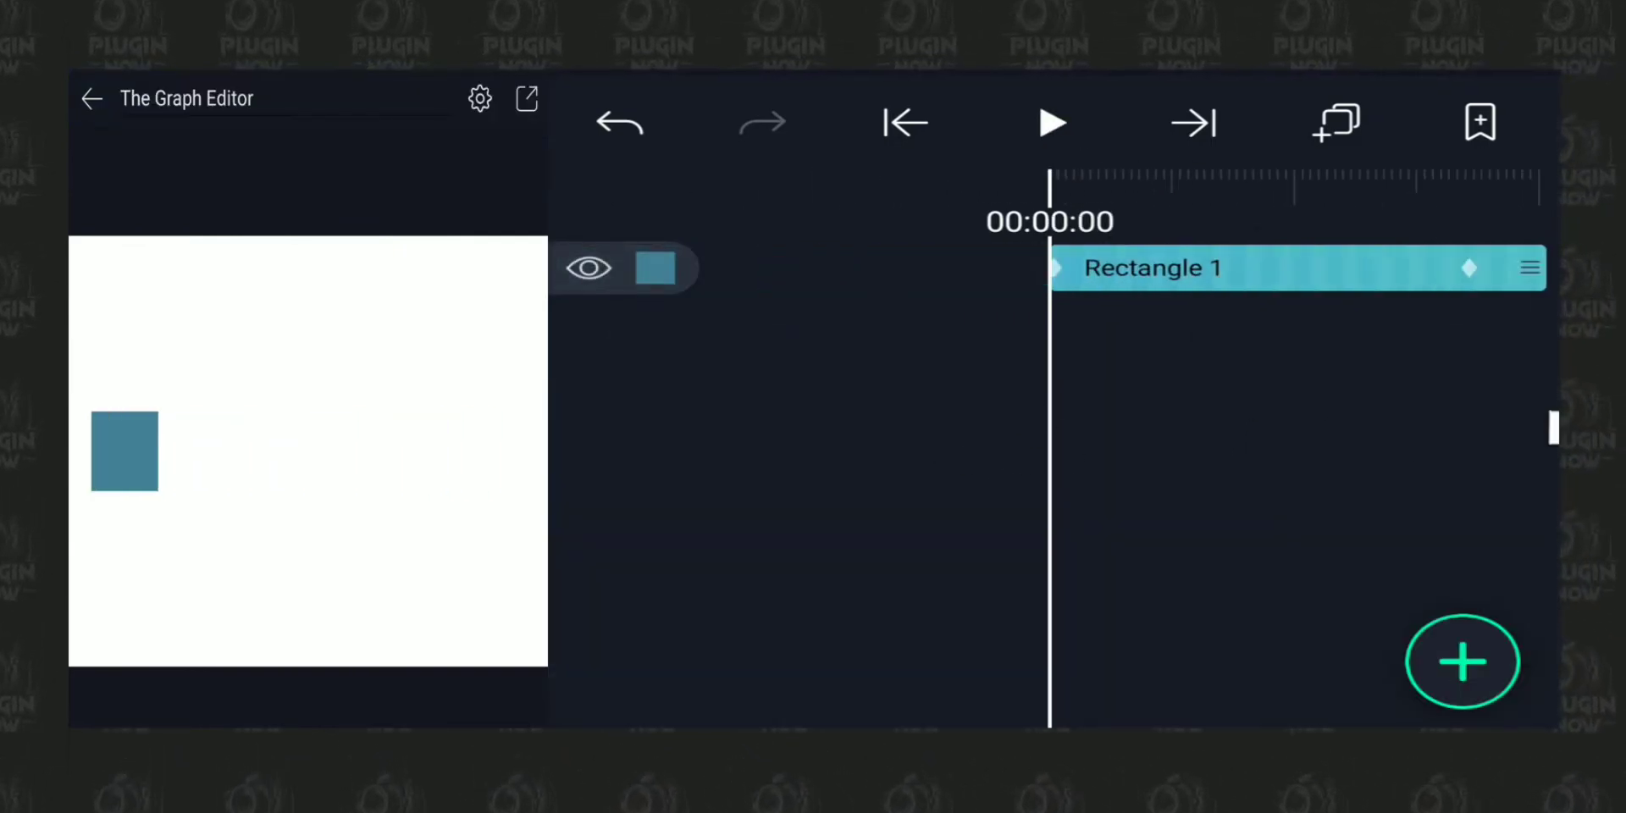
{"action": "left_click", "coordinate": [1050, 127]}
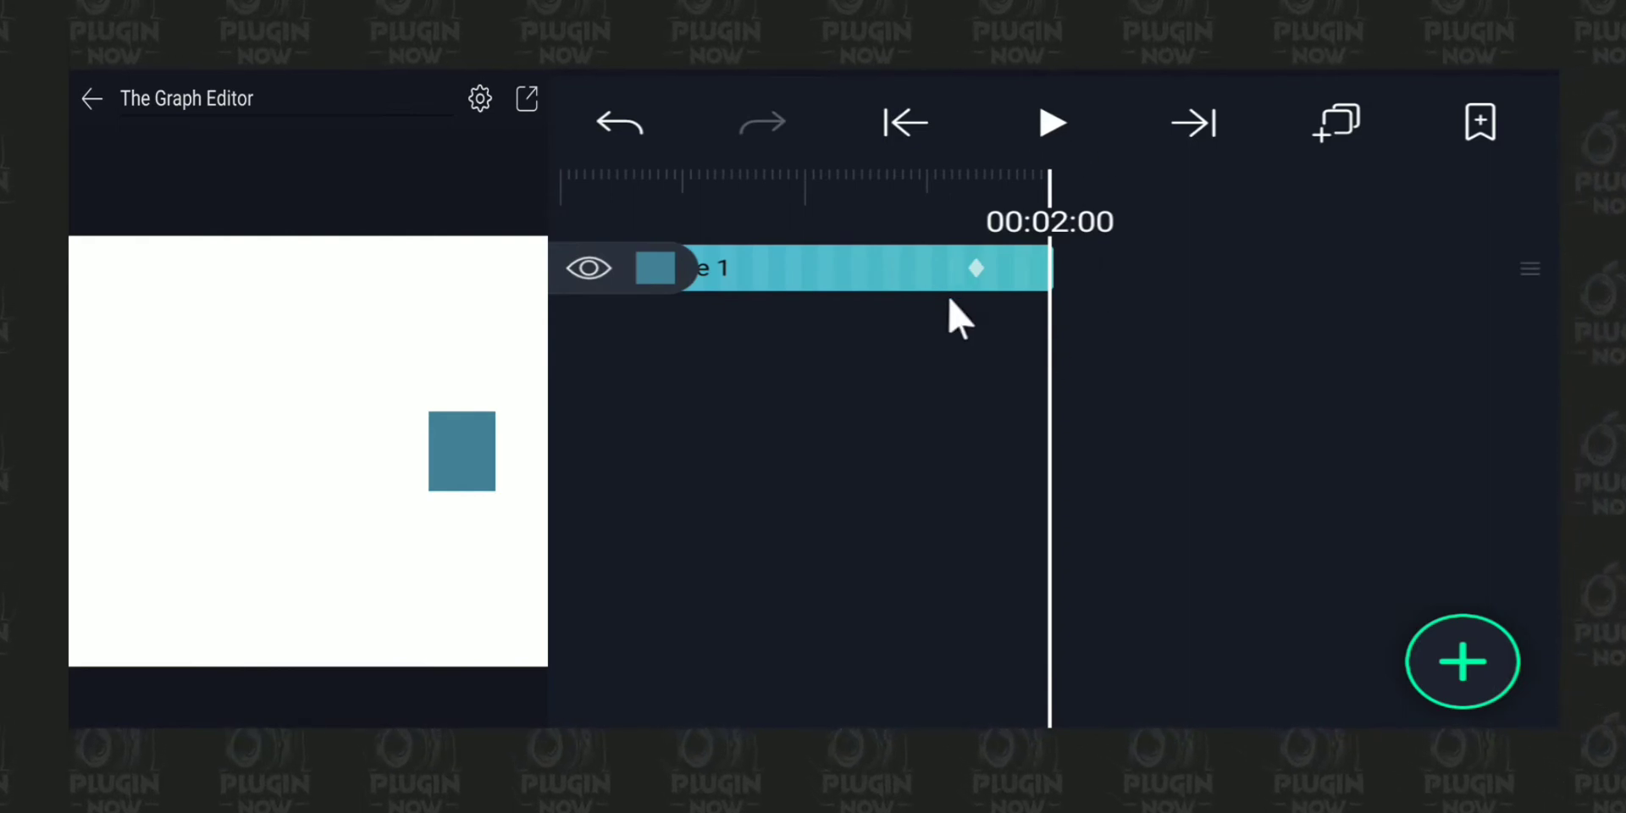
{"action": "left_click_drag", "start_coordinate": [960, 318], "coordinate": [1401, 313]}
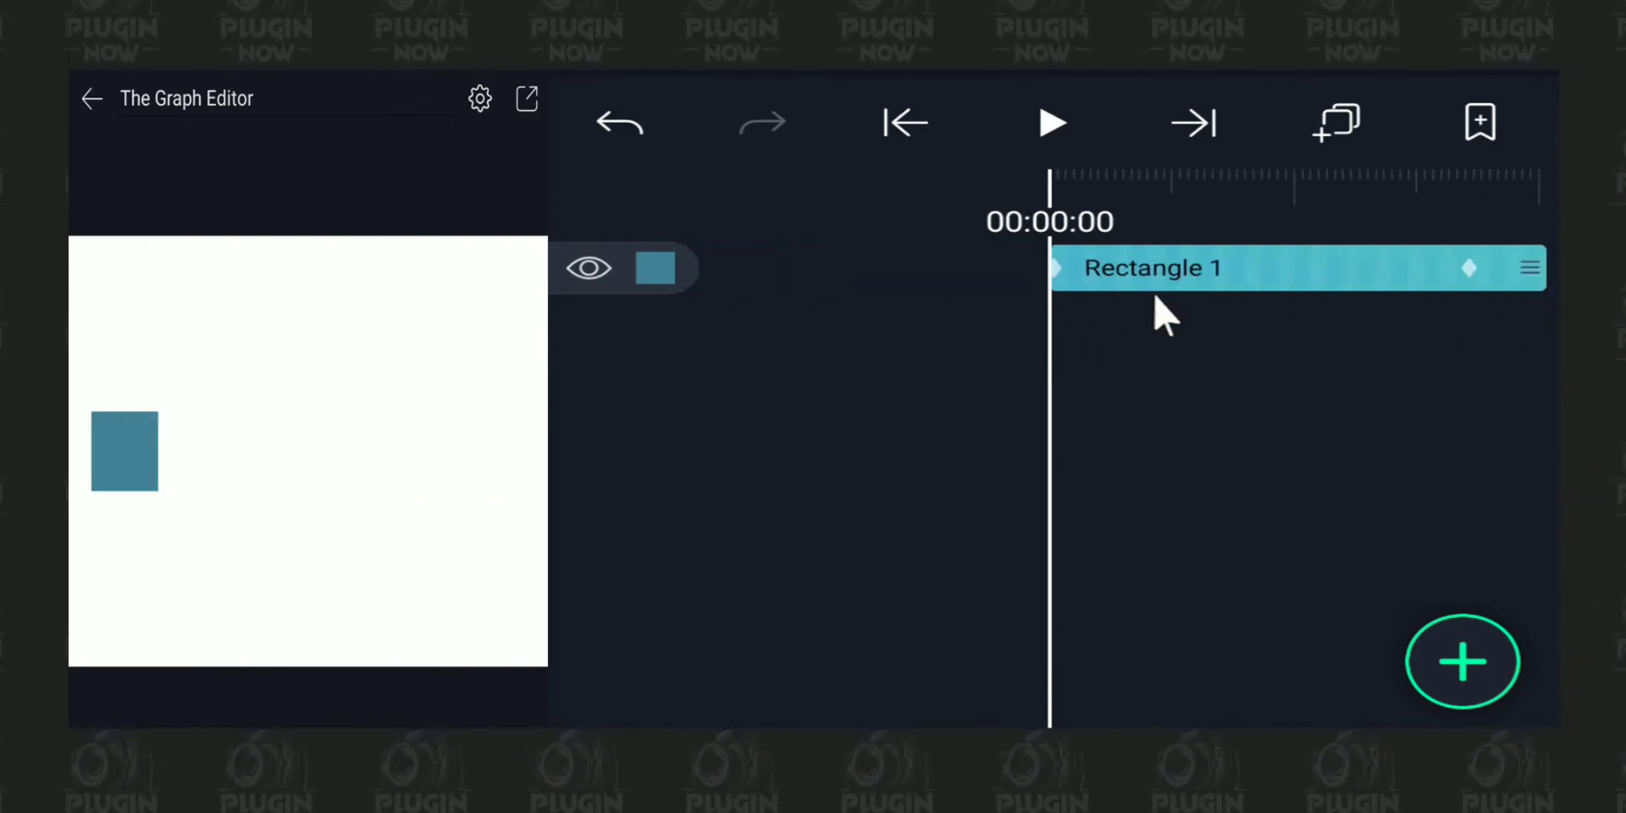
{"action": "left_click", "coordinate": [1176, 262]}
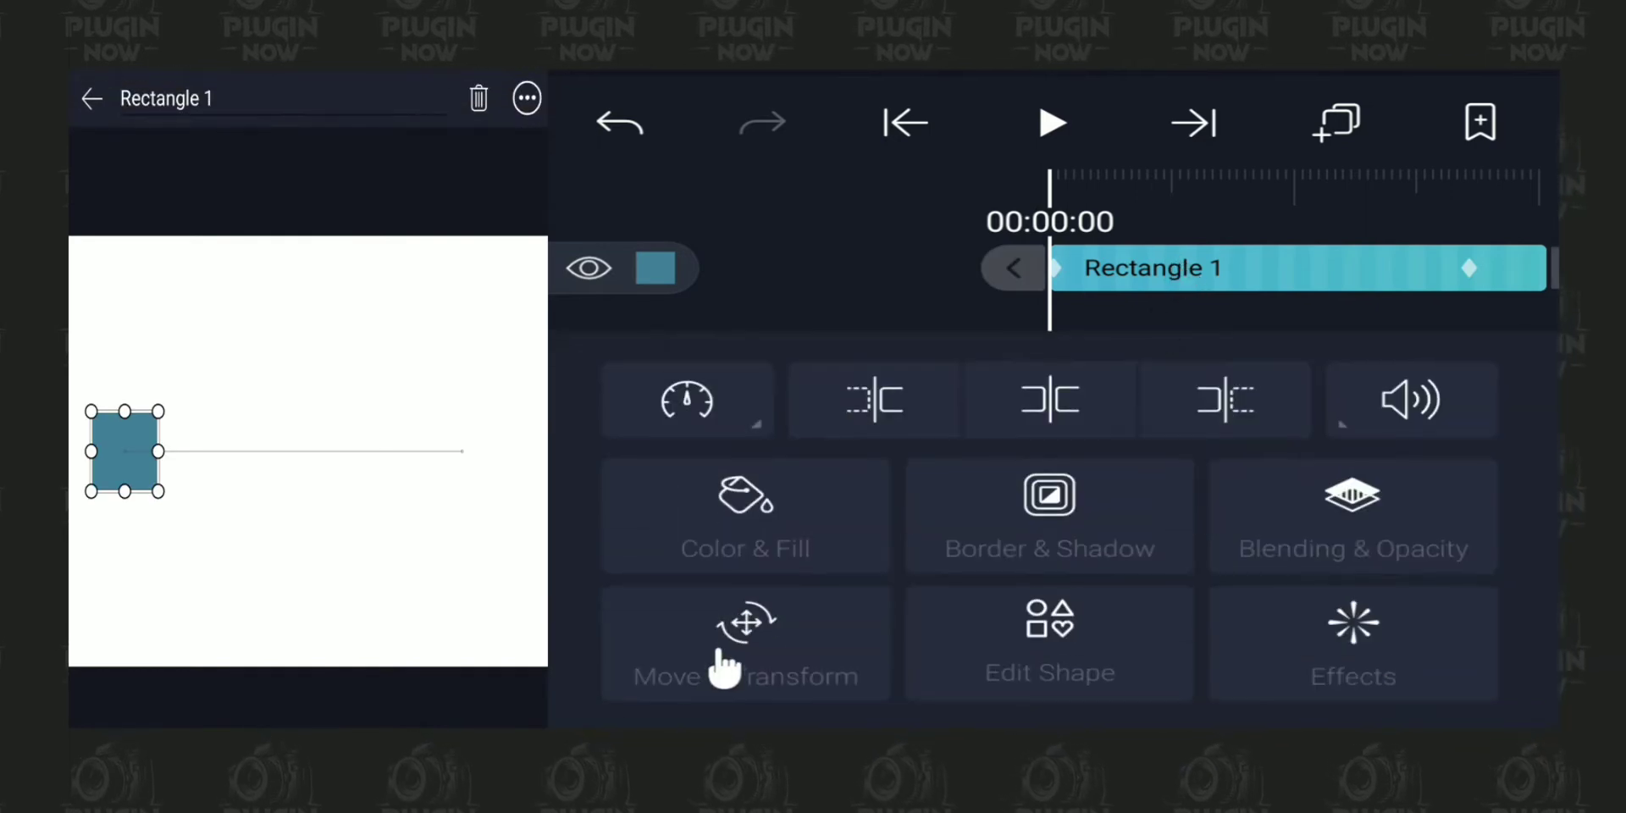
Step: Show the Cubic Bezier Easing graph for the rectangle's motion at 00:00:13
{"action": "left_click", "coordinate": [724, 668]}
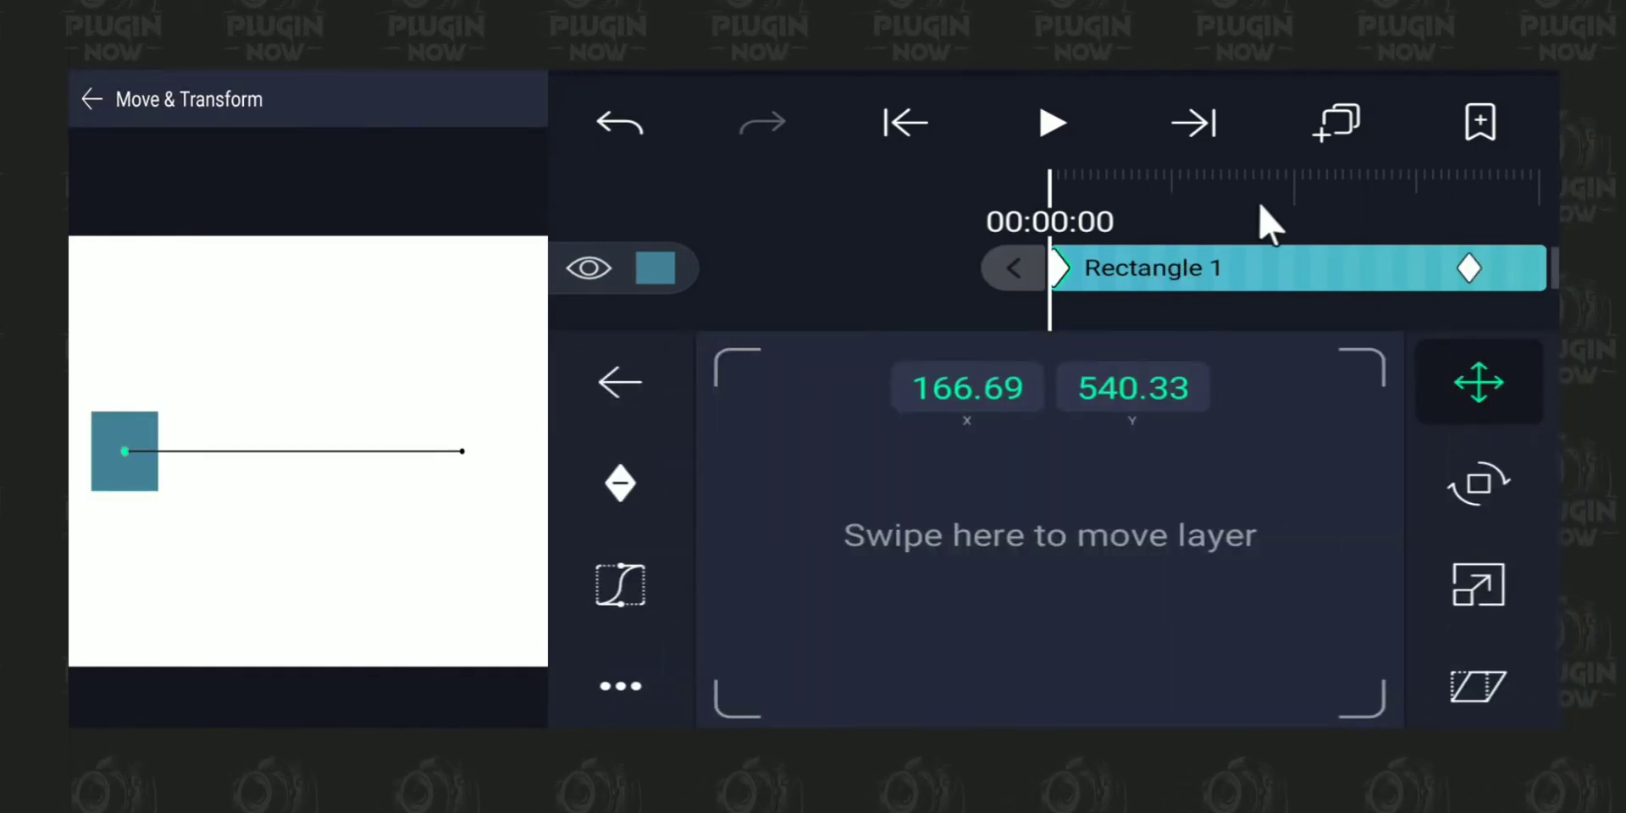
{"action": "left_click_drag", "start_coordinate": [1276, 216], "coordinate": [1151, 230]}
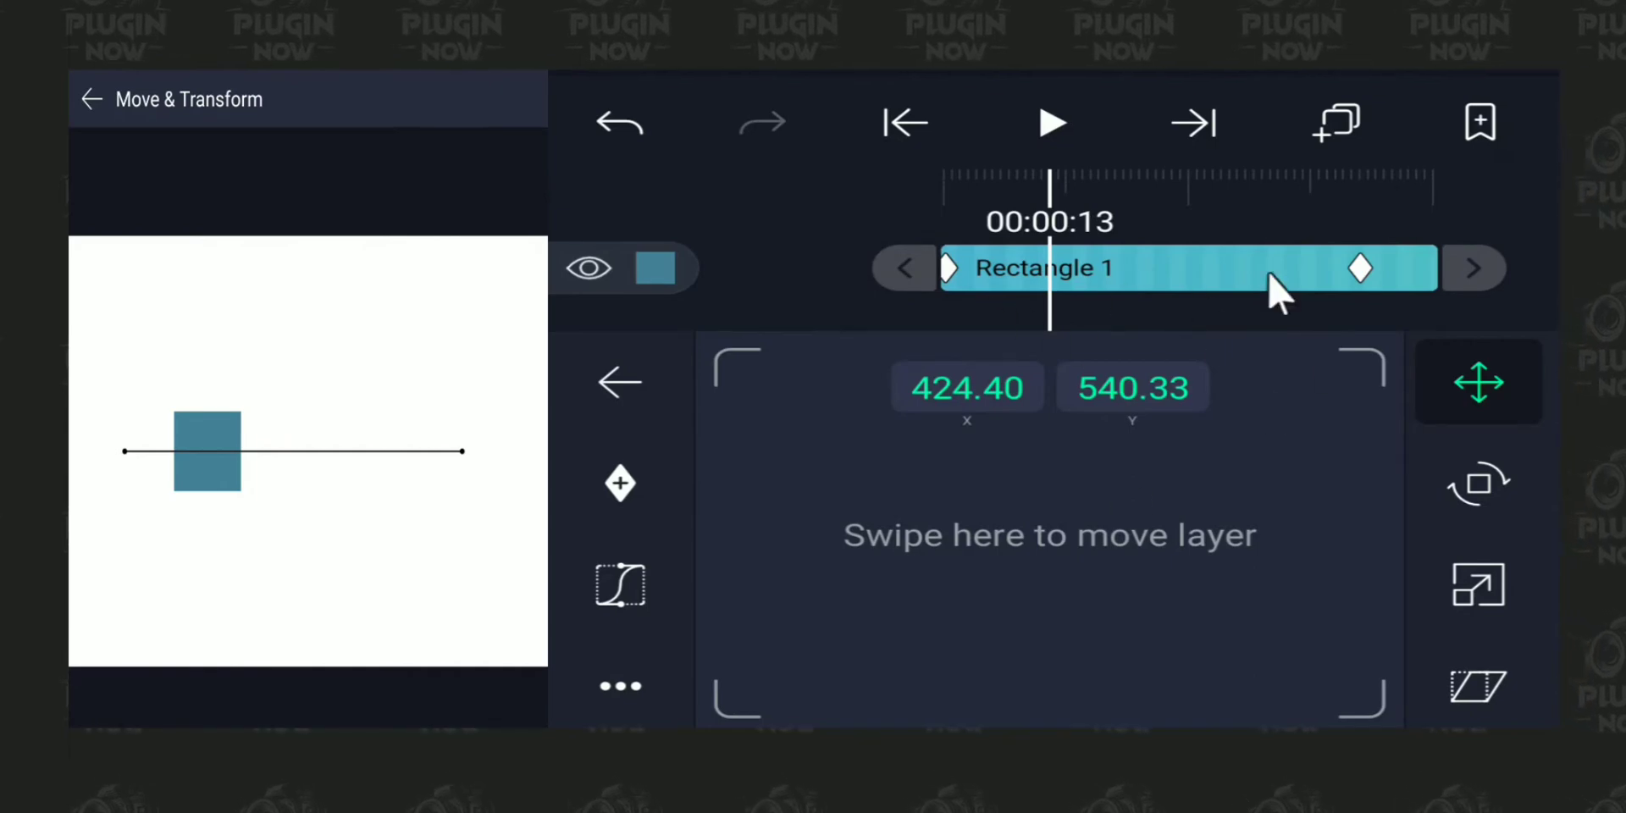
{"action": "left_click", "coordinate": [621, 585]}
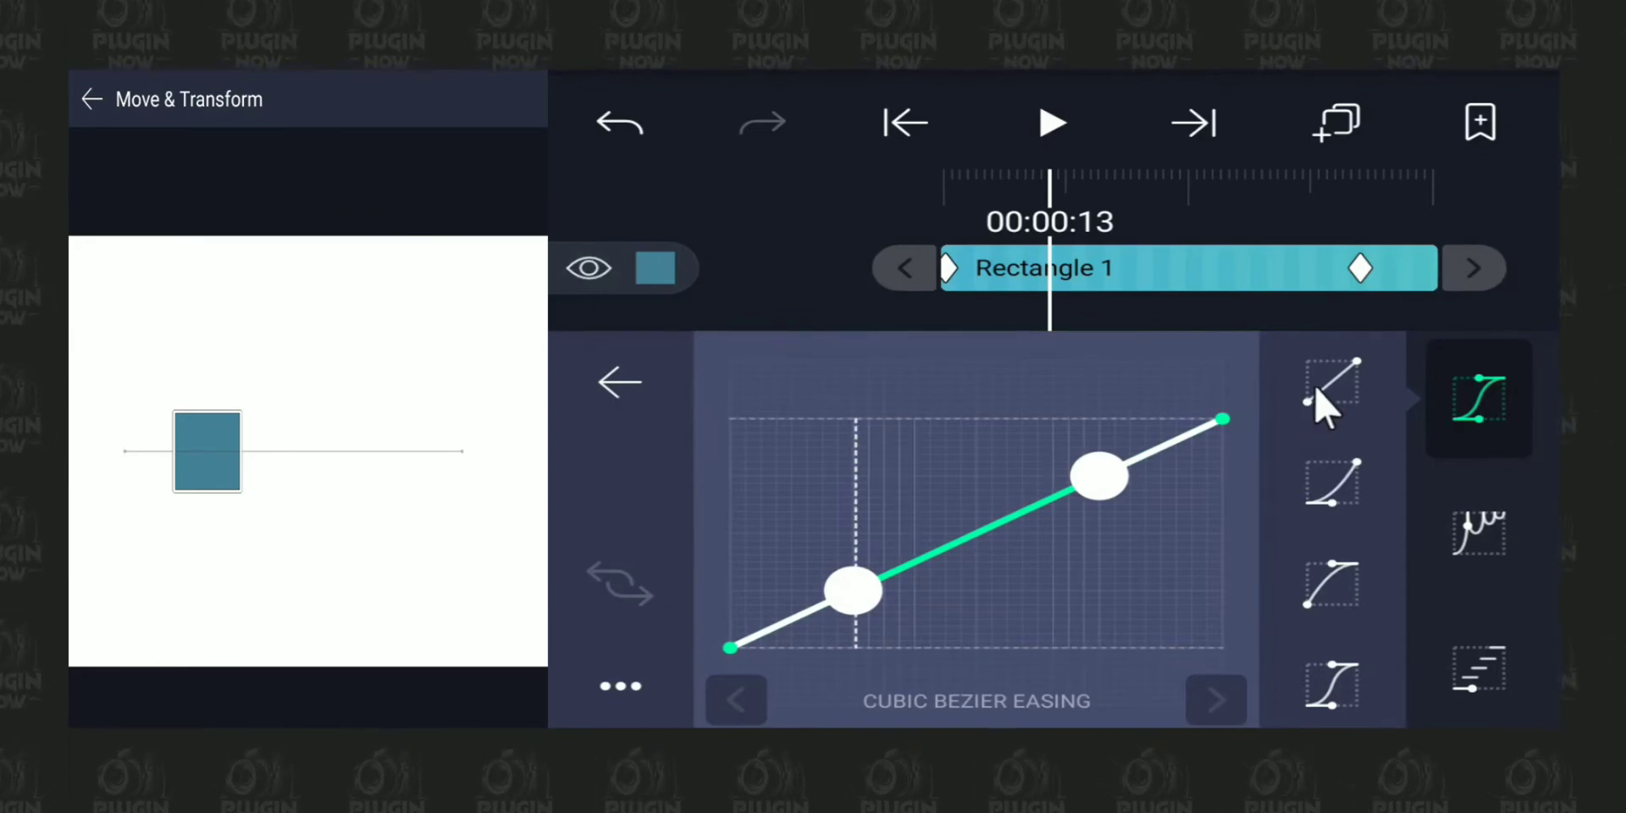
Step: Play and scrub the slide to preview its near-linear easing
{"action": "left_click", "coordinate": [902, 268]}
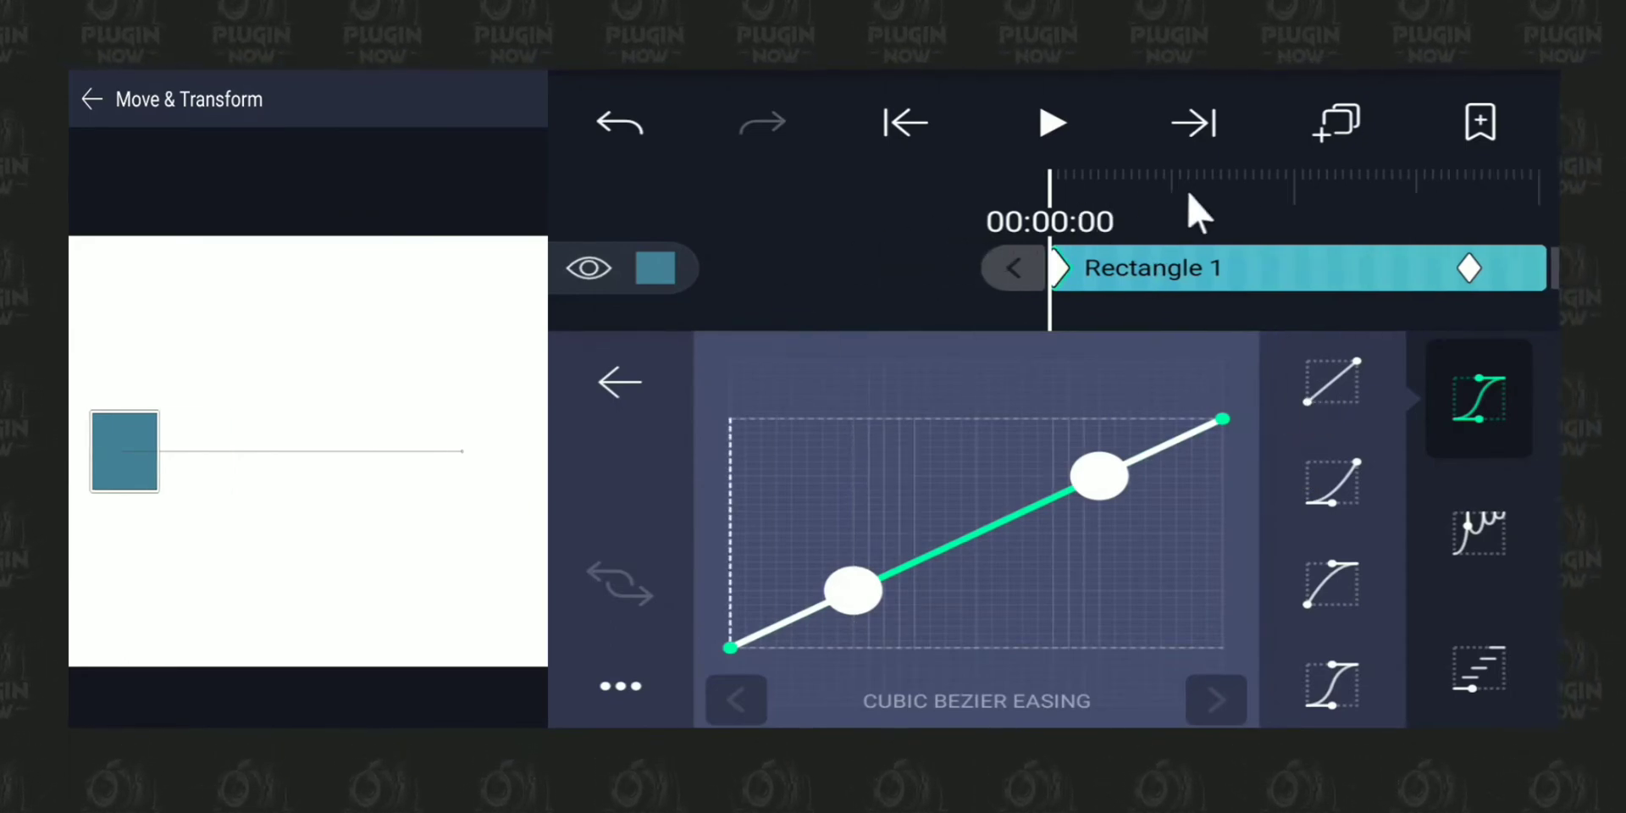
{"action": "left_click", "coordinate": [1067, 144]}
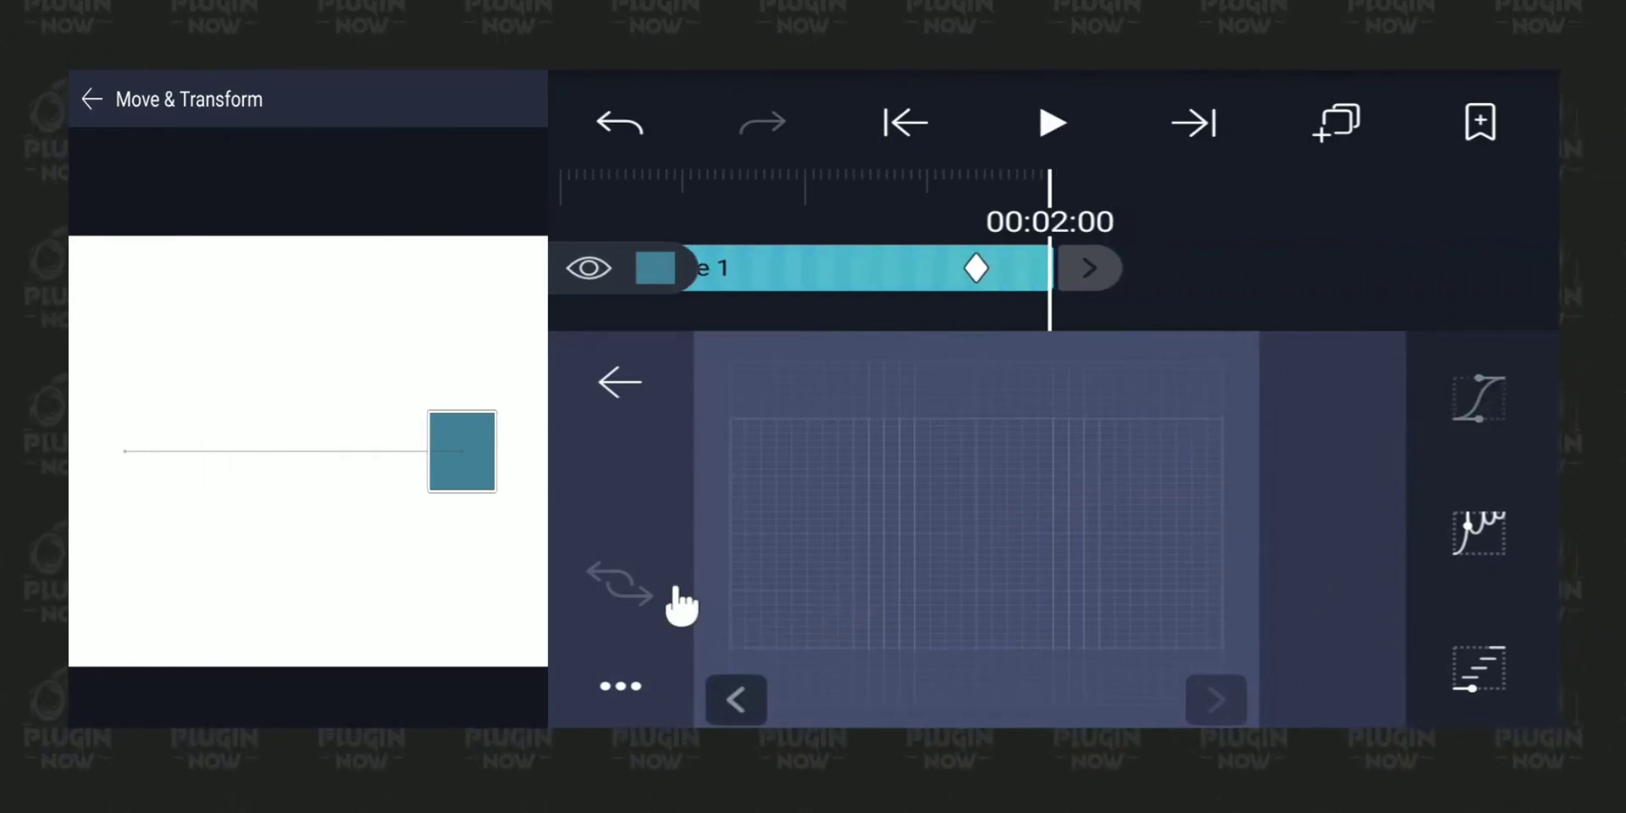
{"action": "left_click_drag", "start_coordinate": [879, 211], "coordinate": [1148, 203]}
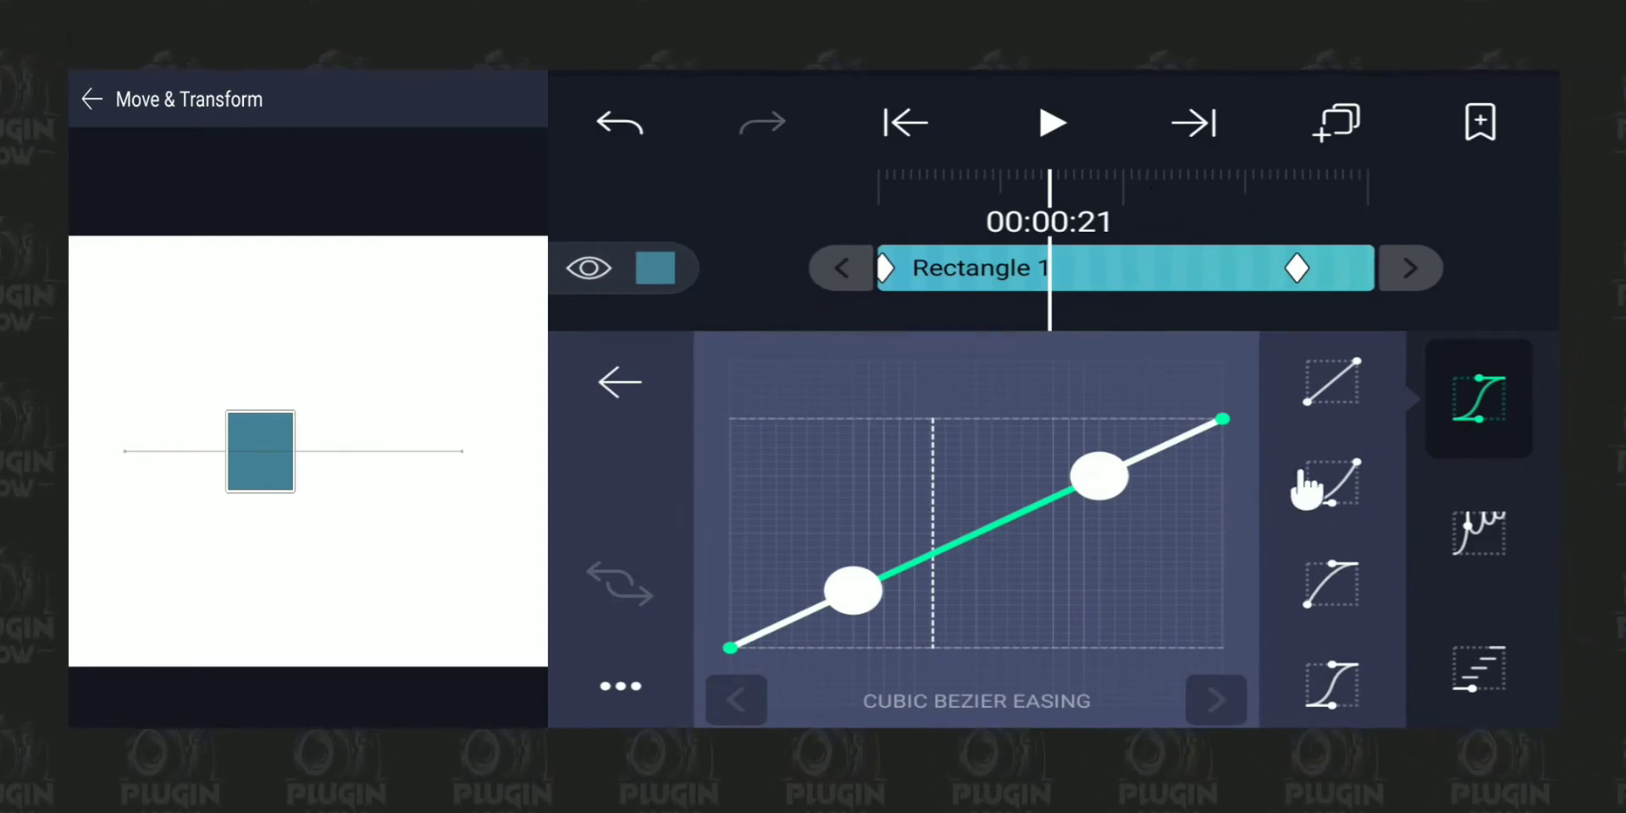
{"action": "left_click_drag", "start_coordinate": [1241, 213], "coordinate": [929, 227]}
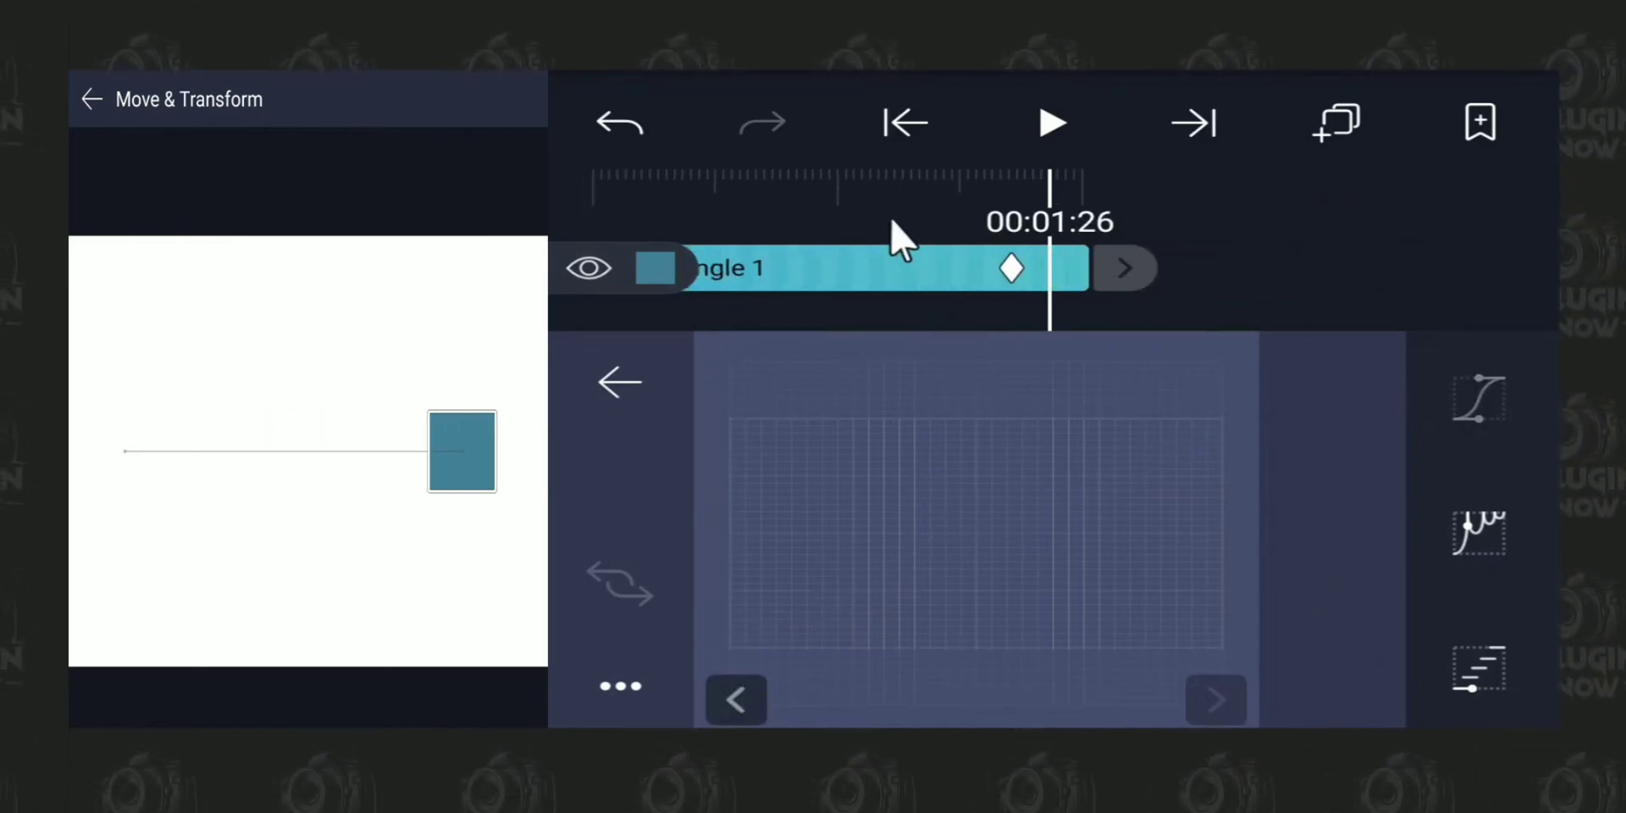
{"action": "left_click_drag", "start_coordinate": [898, 212], "coordinate": [1136, 230]}
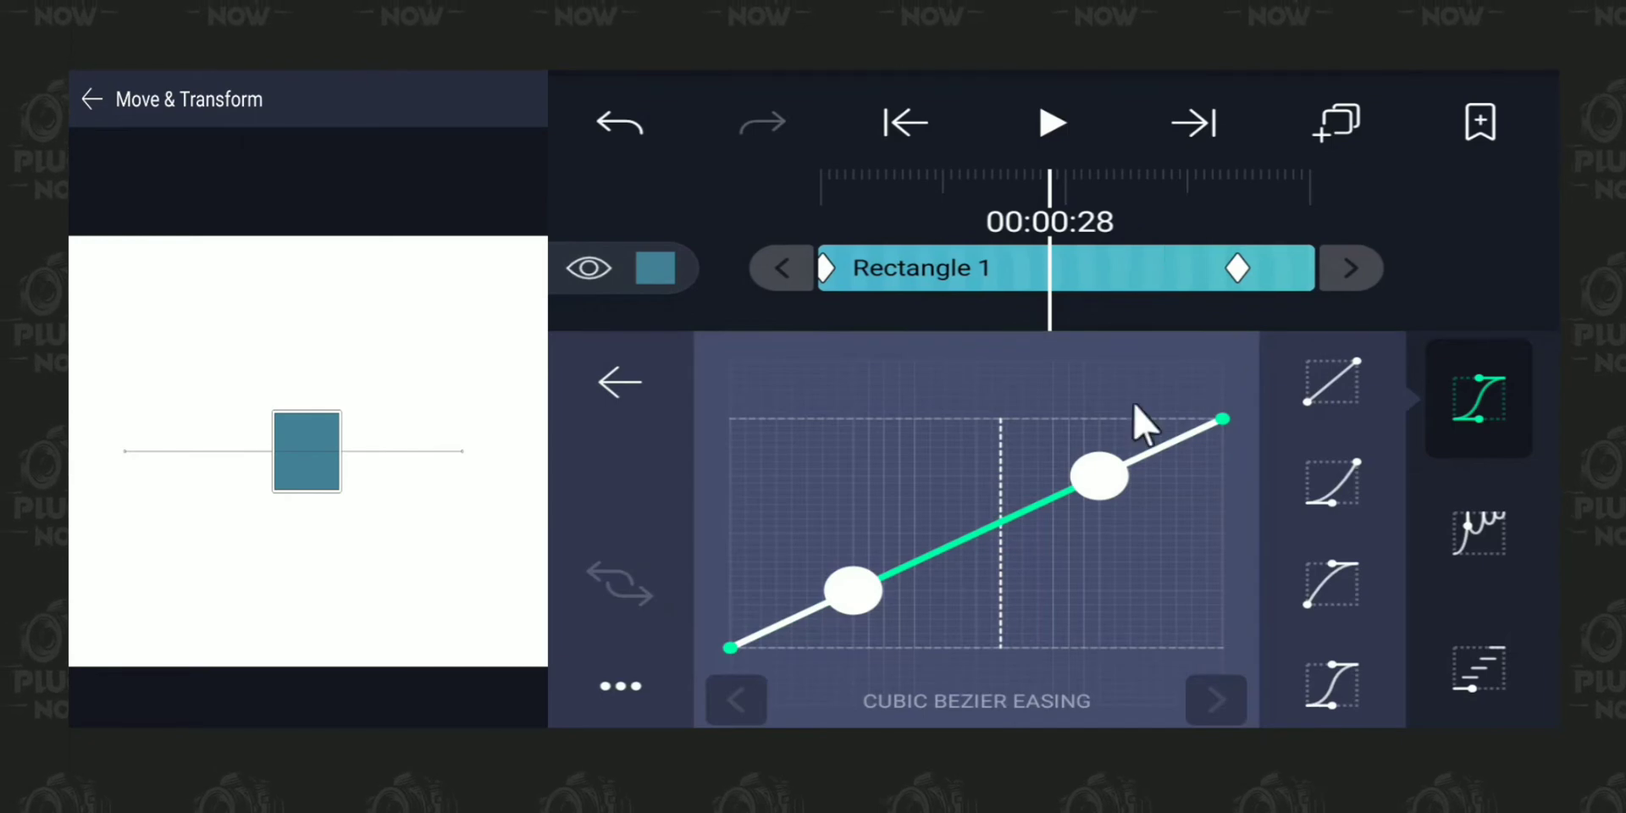
Step: Apply the S-shaped ease-in-out preset and preview the slide twice from the start
{"action": "left_click", "coordinate": [1346, 690]}
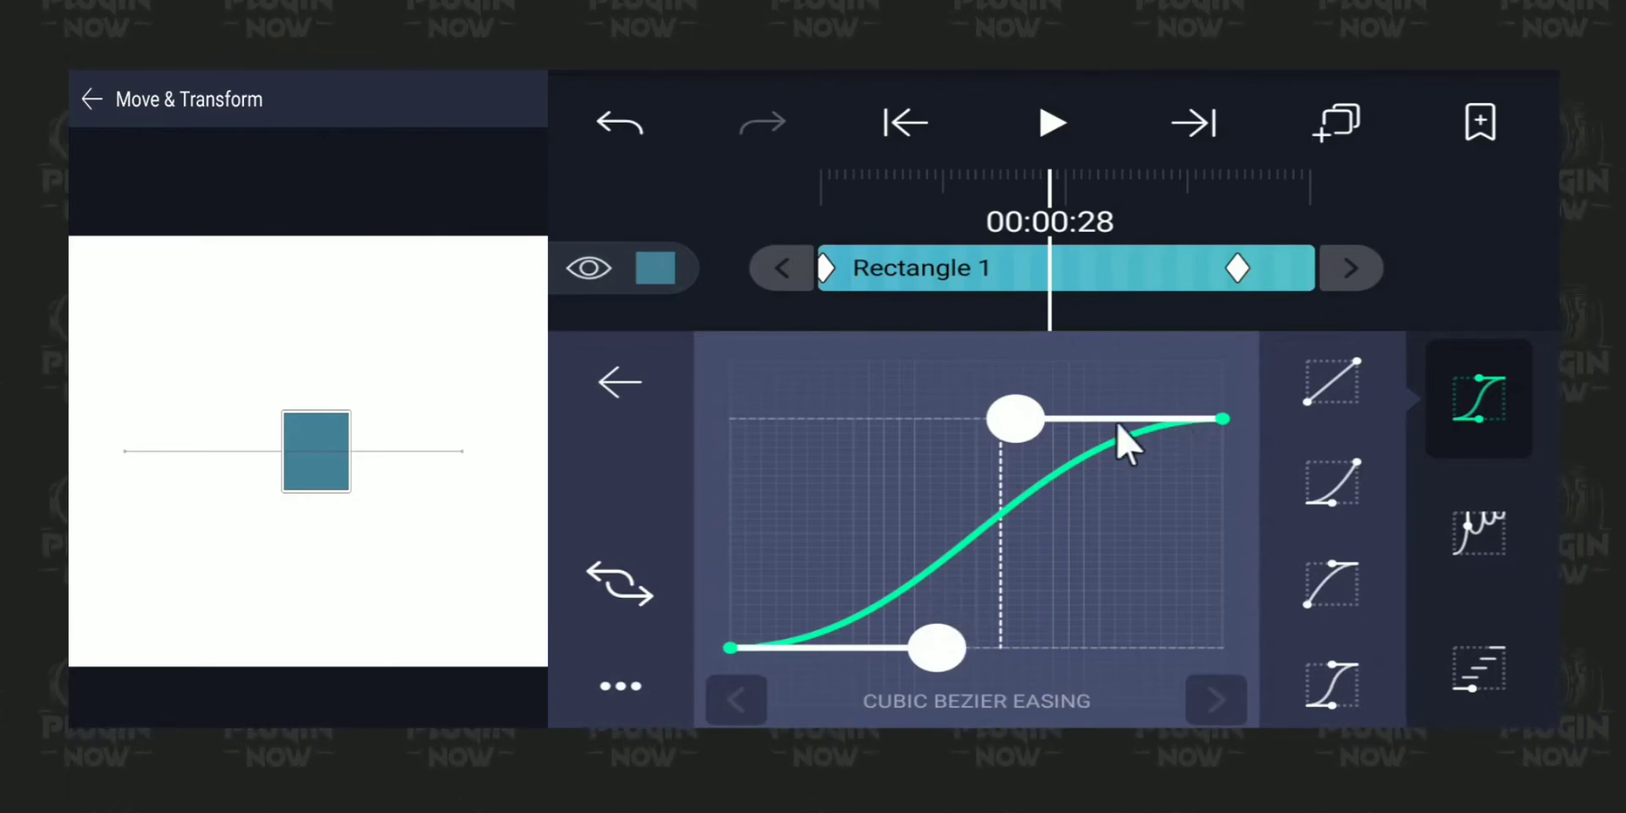
{"action": "left_click_drag", "start_coordinate": [878, 211], "coordinate": [1263, 181]}
{"action": "left_click", "coordinate": [1043, 127]}
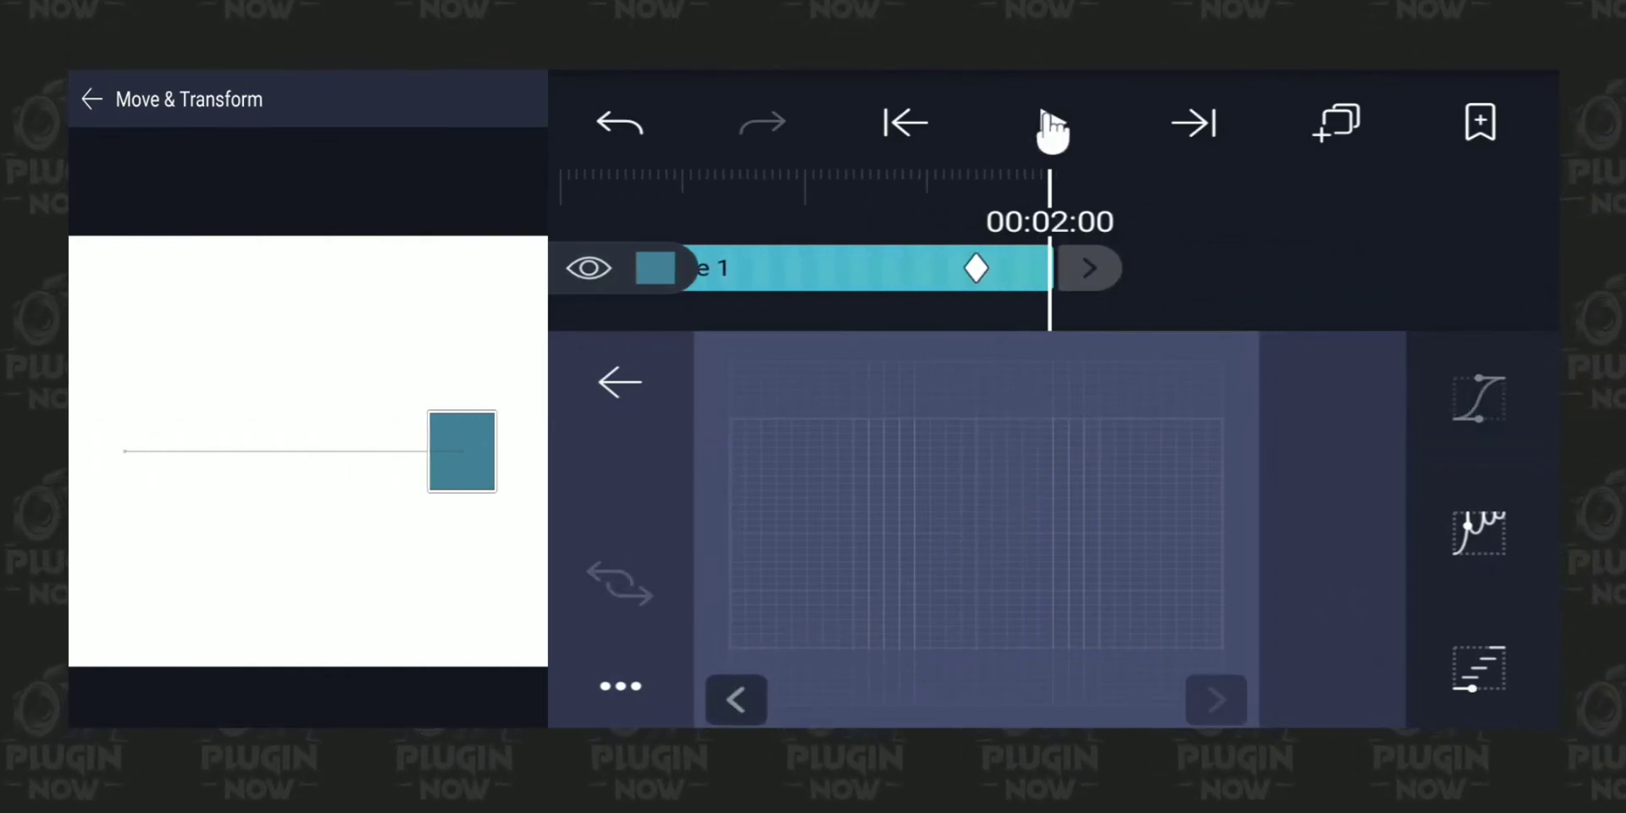
{"action": "left_click_drag", "start_coordinate": [880, 212], "coordinate": [1383, 217]}
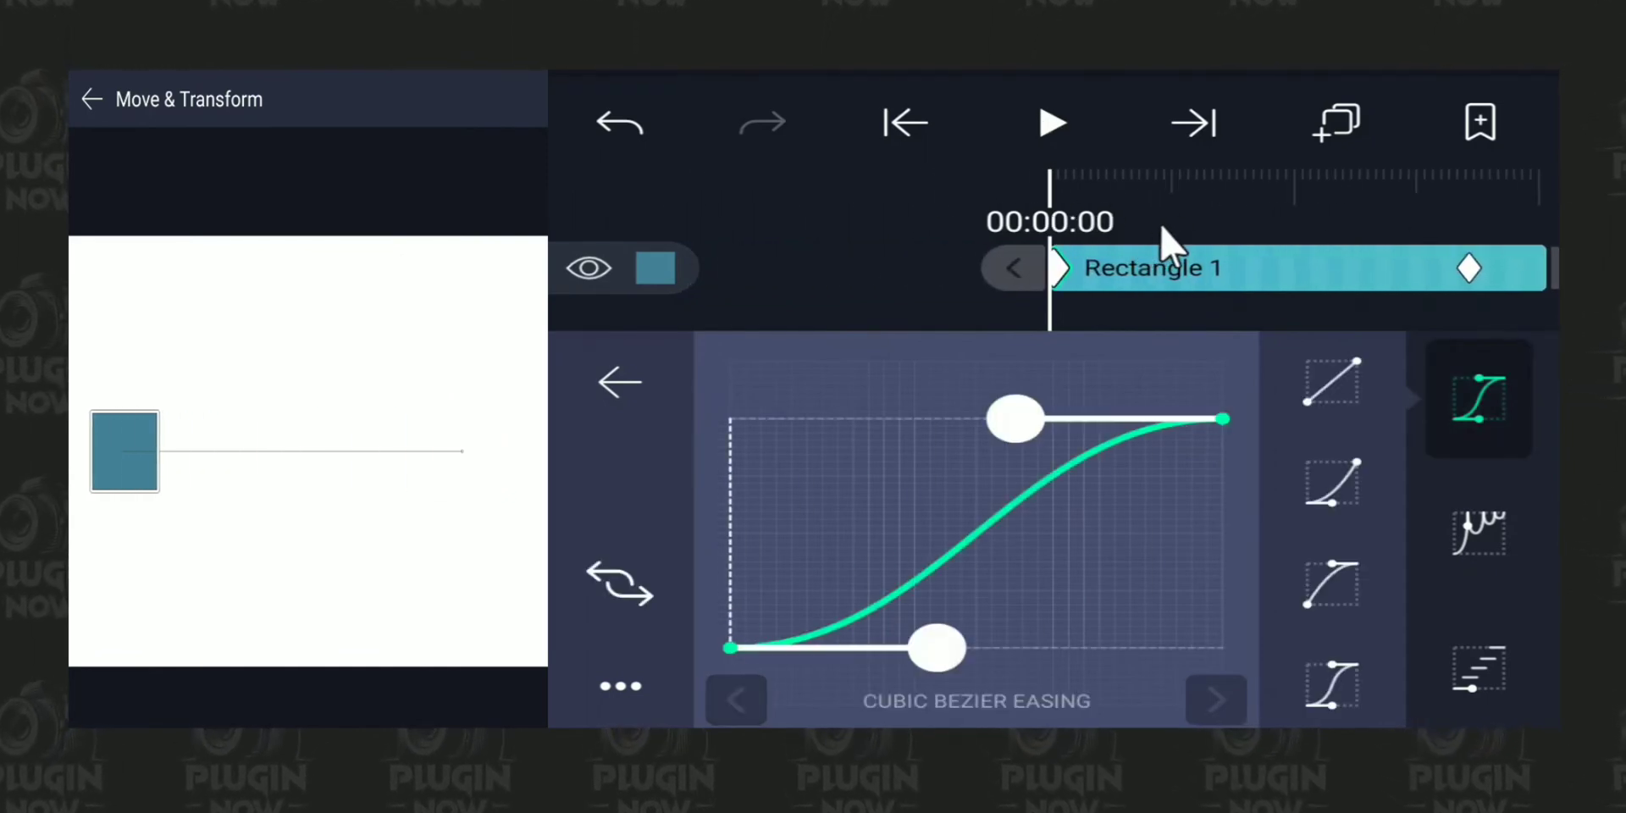
{"action": "left_click", "coordinate": [1047, 127]}
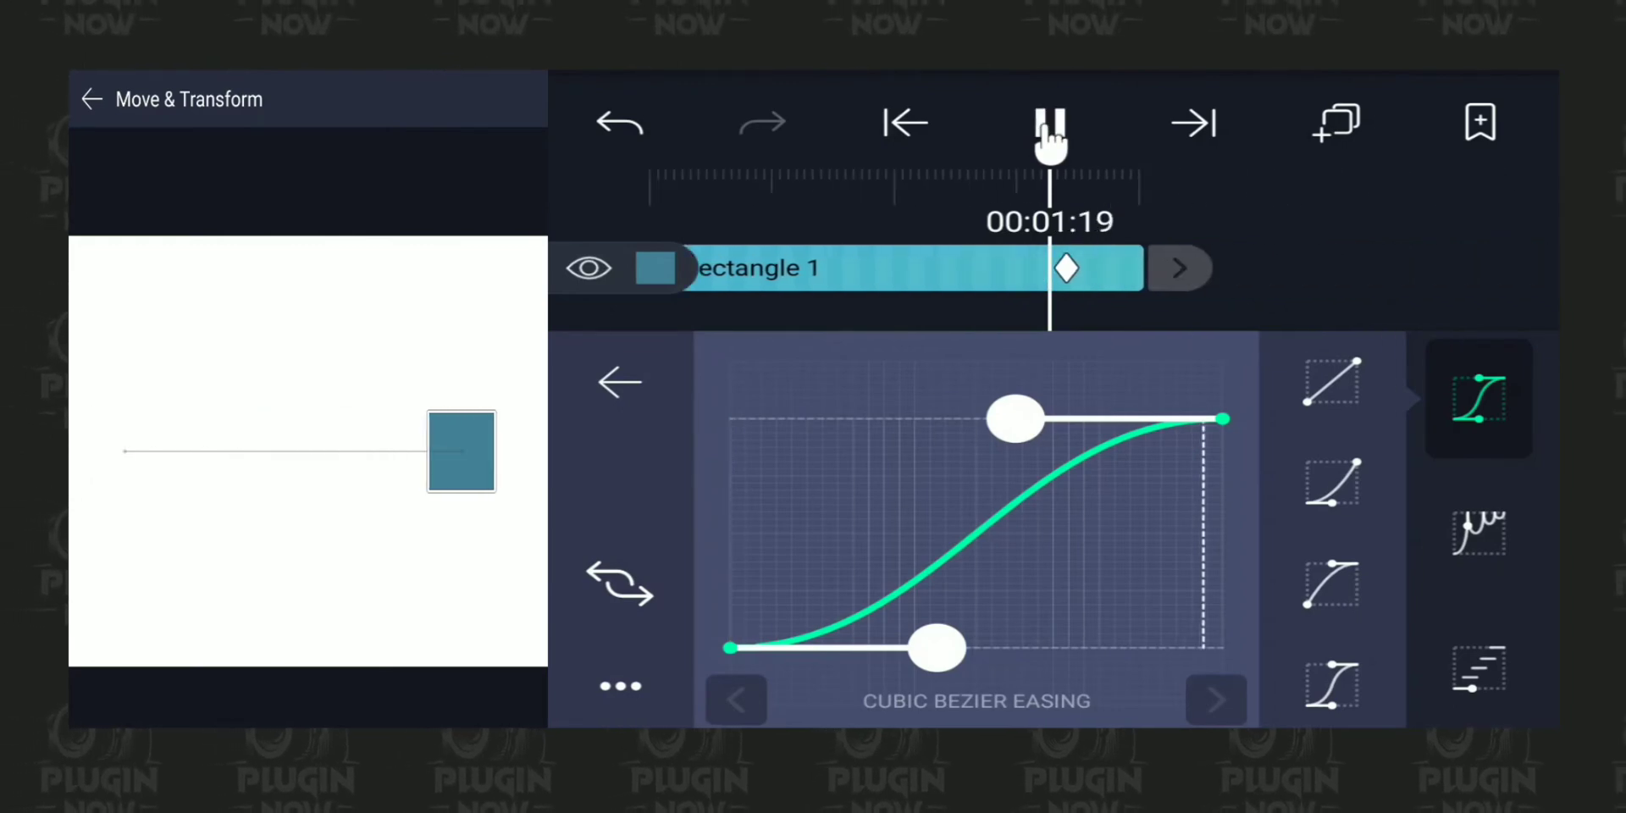
{"action": "left_click_drag", "start_coordinate": [918, 239], "coordinate": [1323, 248]}
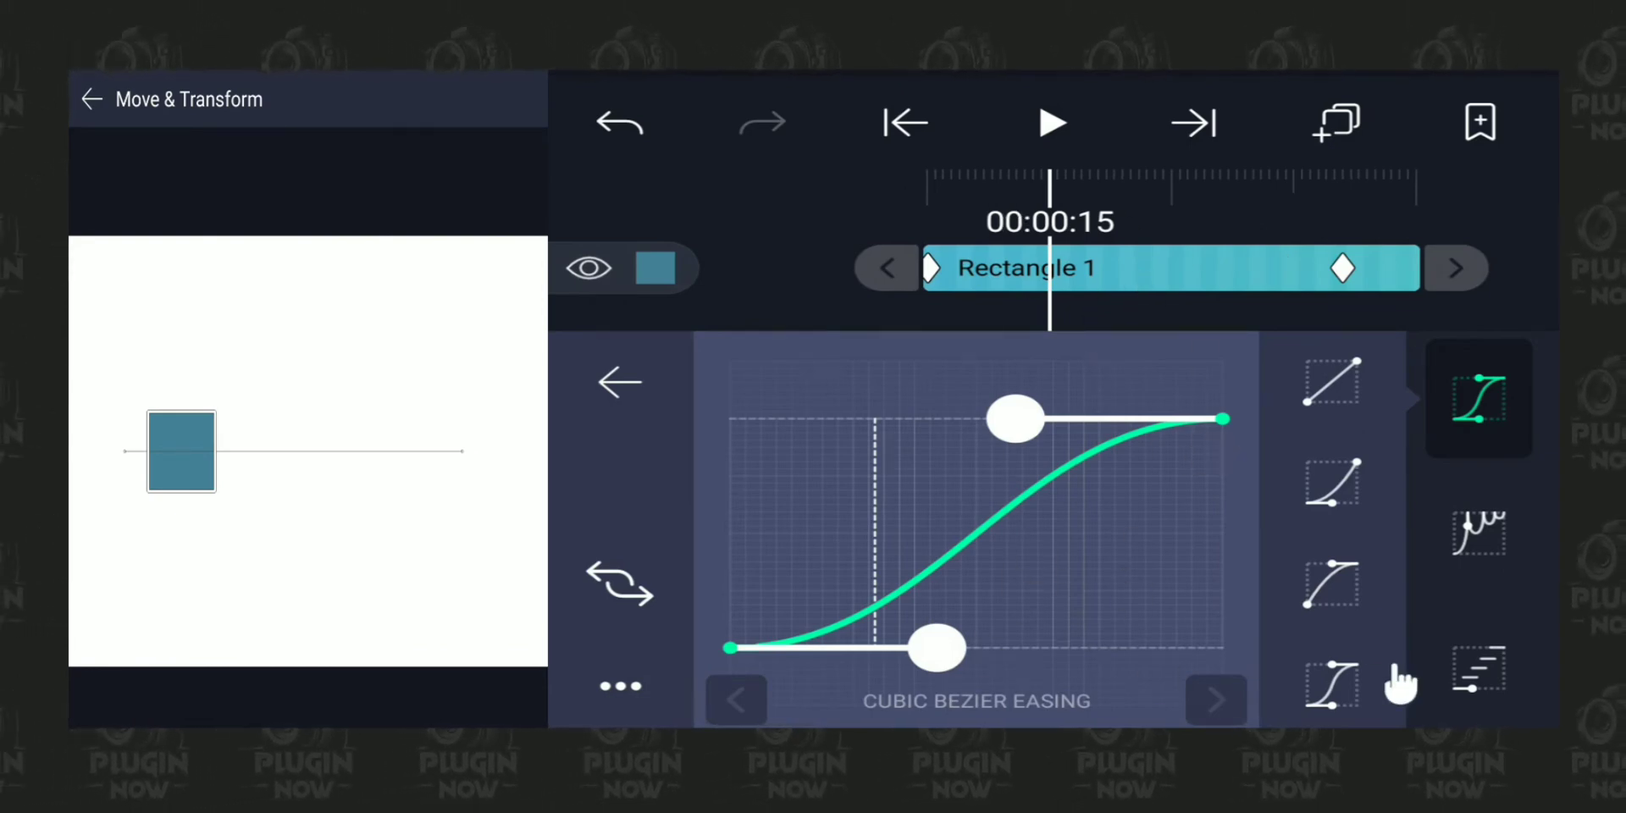
Step: Apply the ease-out preset, preview it, and pull the upper handle left for sharper deceleration
{"action": "left_click", "coordinate": [1333, 579]}
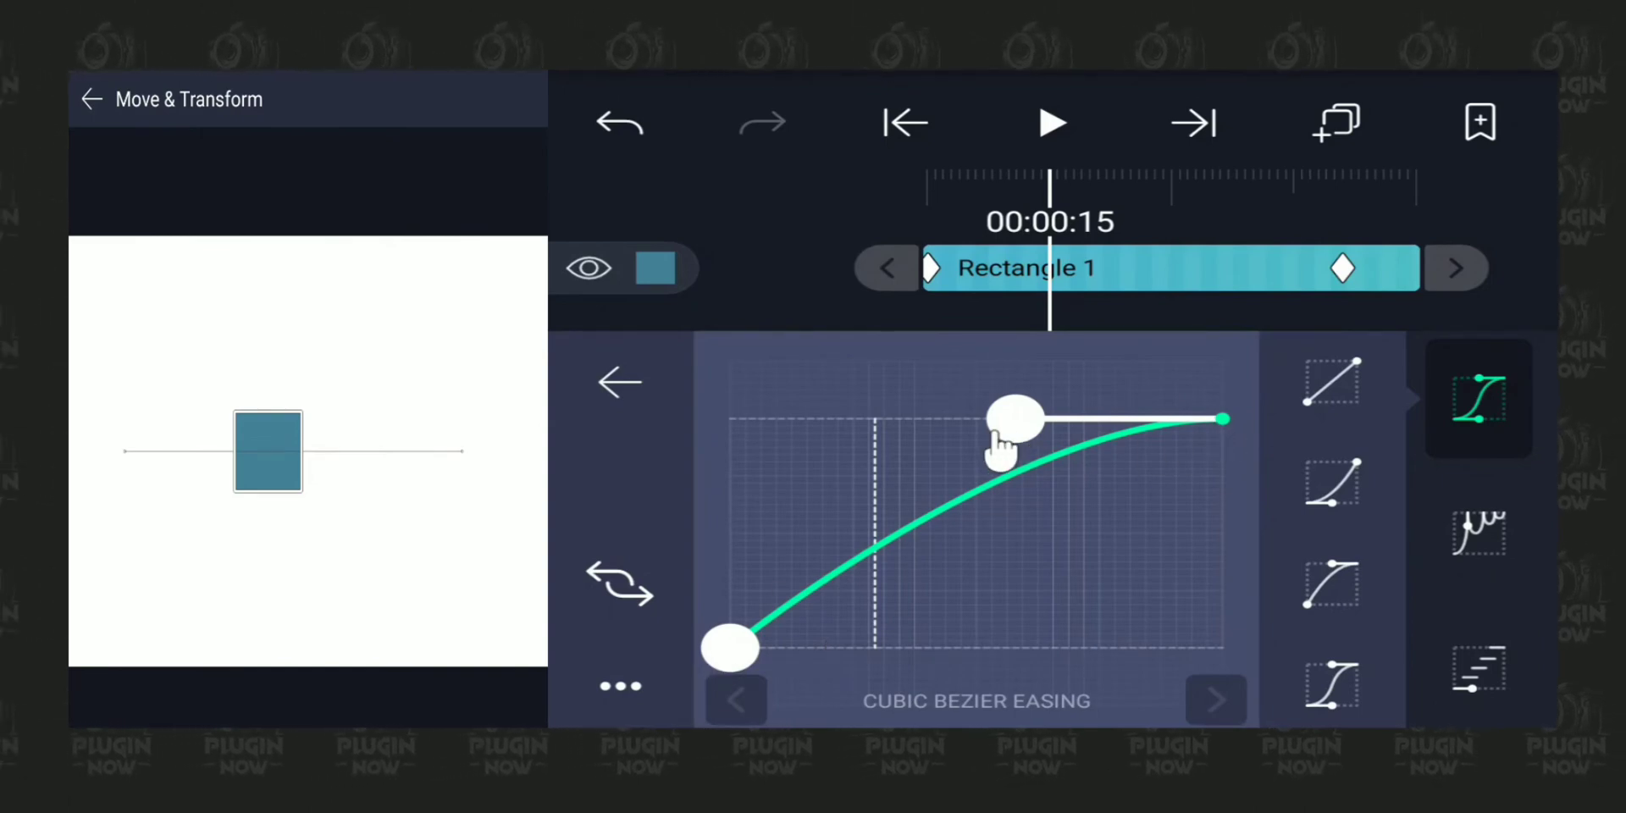
{"action": "left_click_drag", "start_coordinate": [929, 246], "coordinate": [1434, 206]}
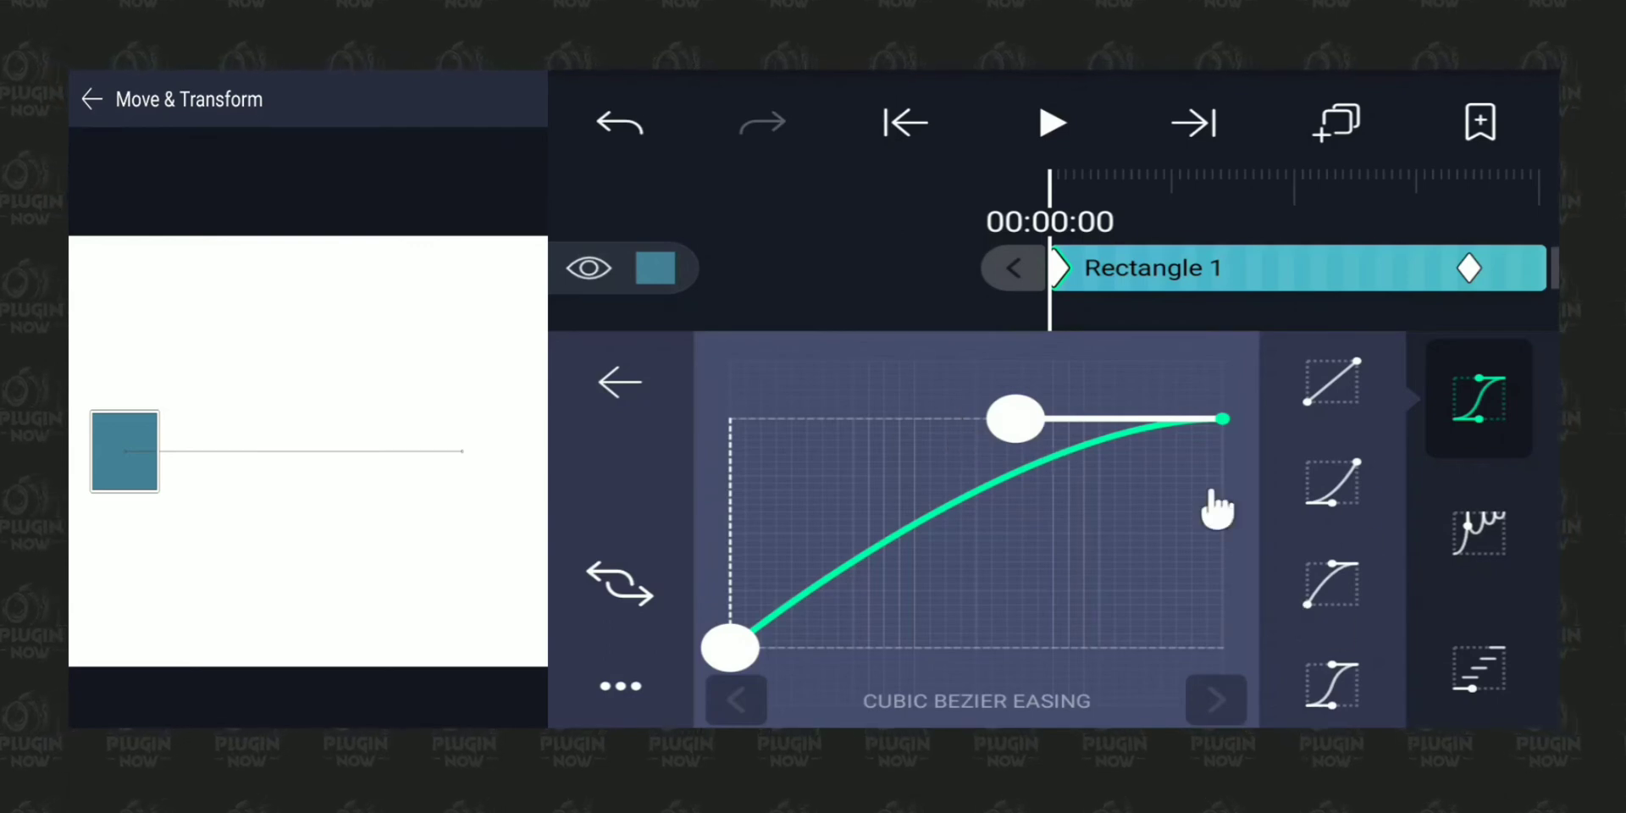
{"action": "left_click", "coordinate": [1048, 127]}
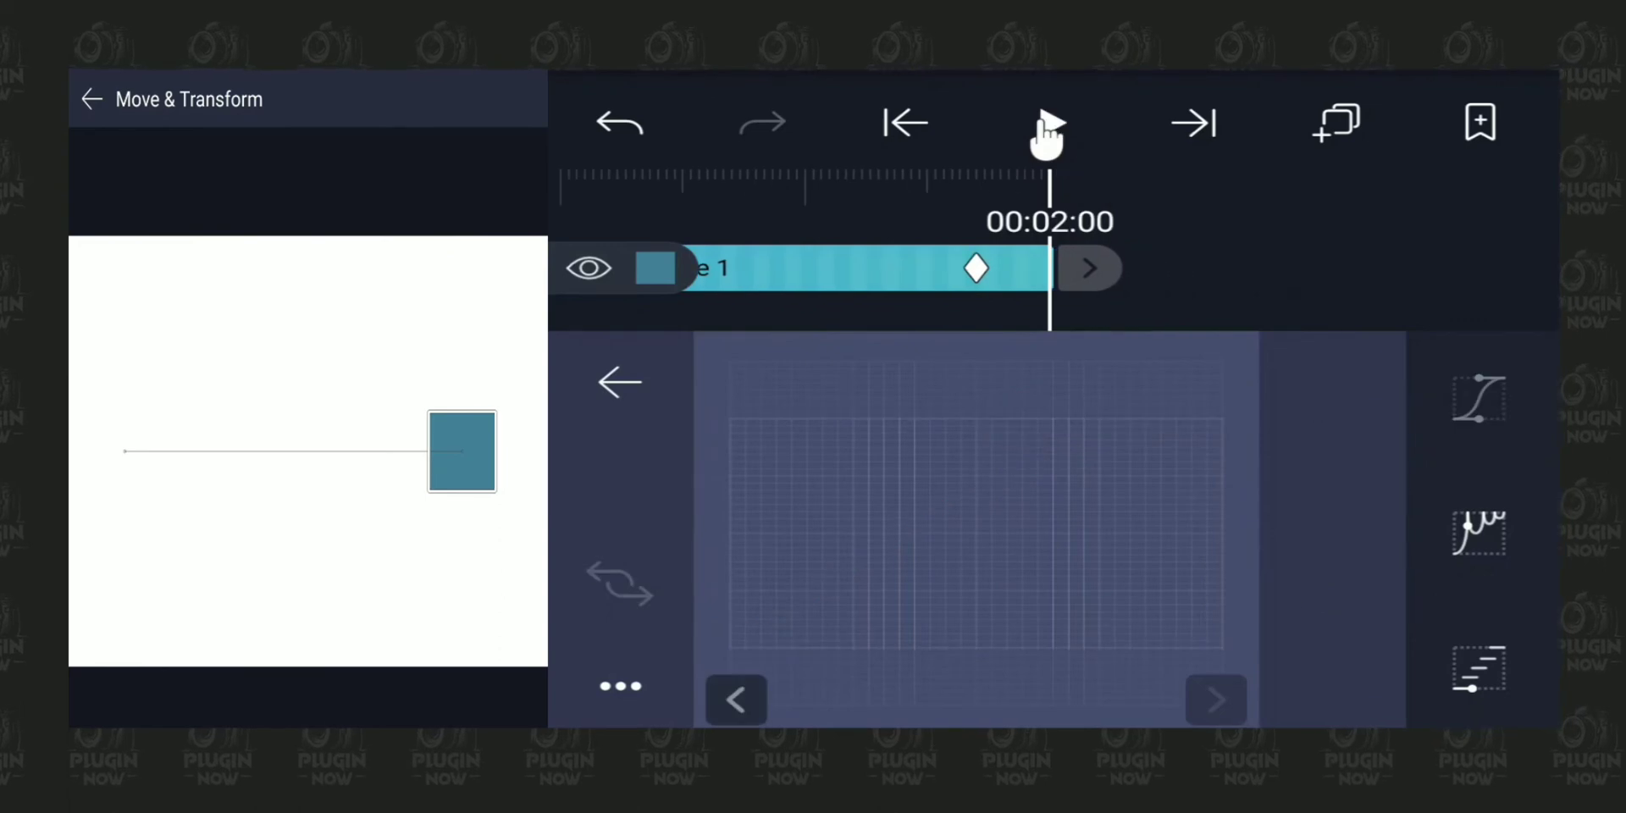
{"action": "left_click_drag", "start_coordinate": [872, 237], "coordinate": [1474, 216]}
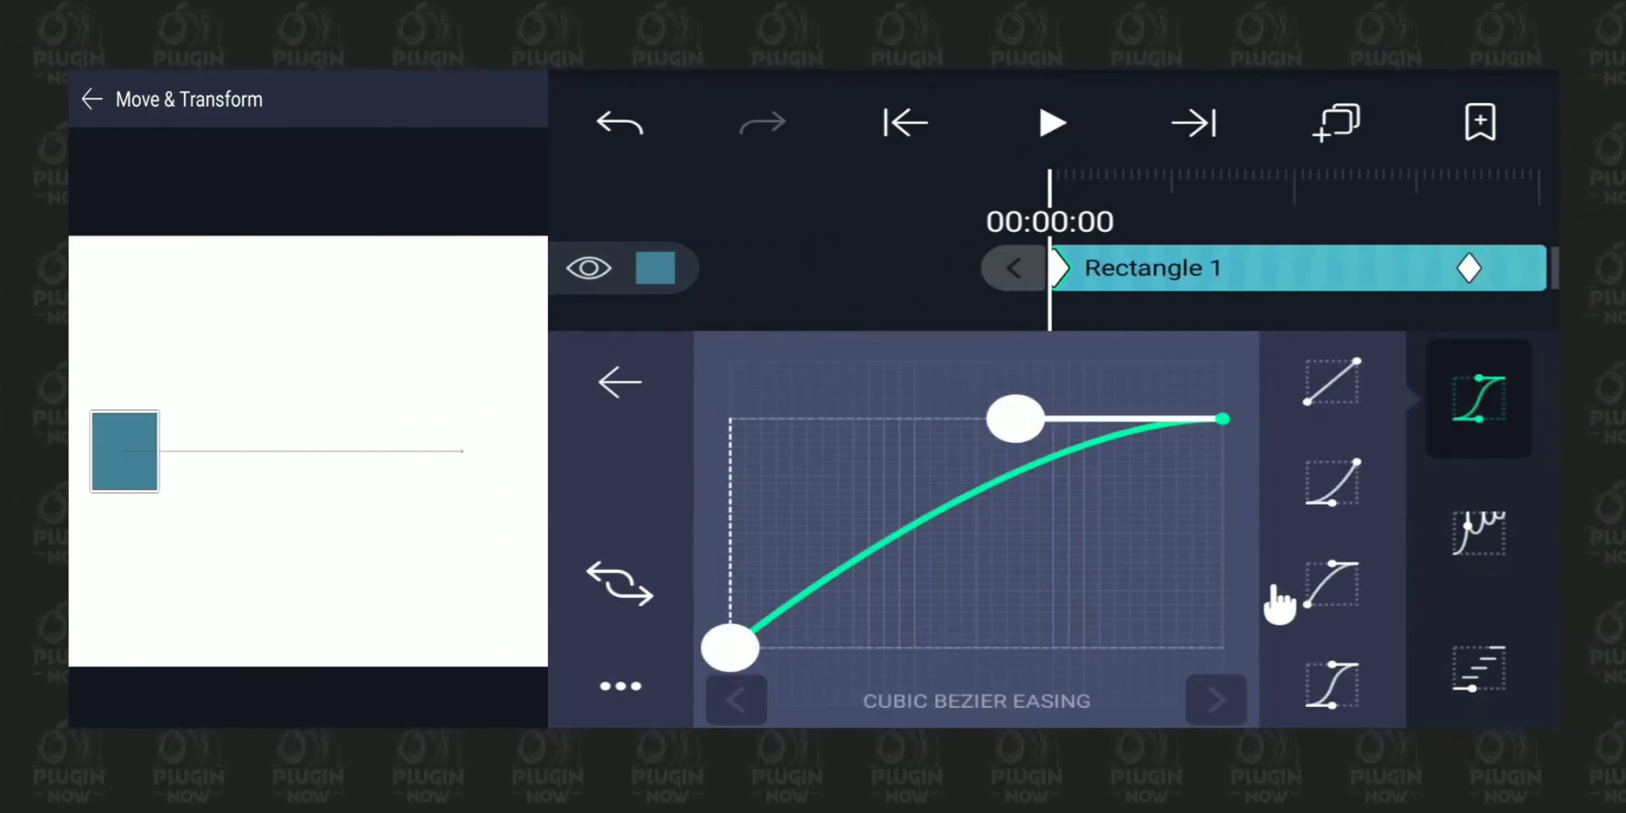
{"action": "left_click_drag", "start_coordinate": [1012, 423], "coordinate": [738, 409]}
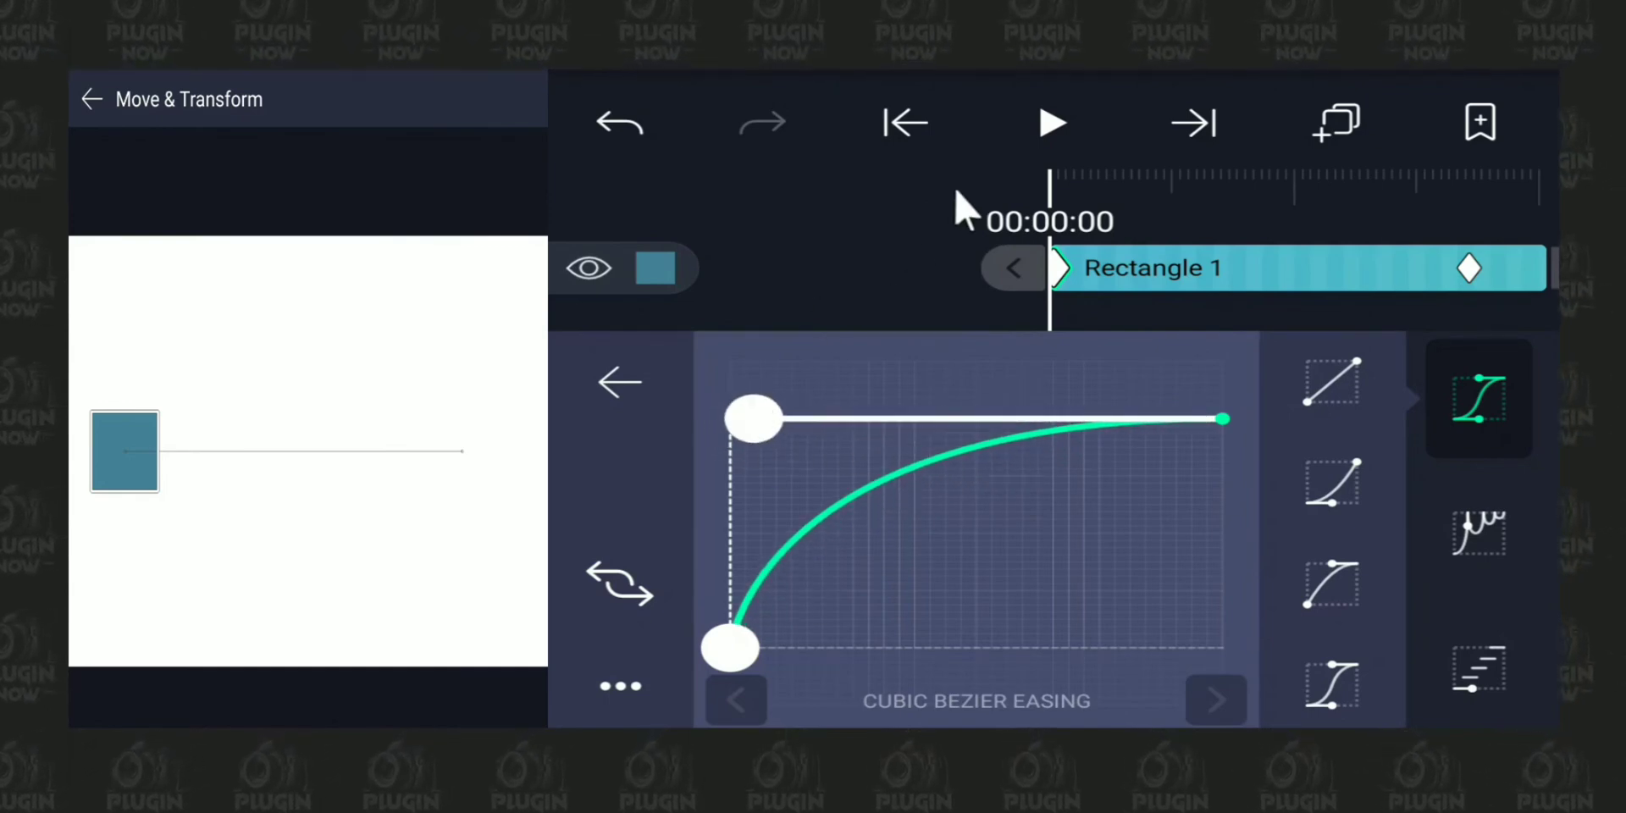
{"action": "left_click", "coordinate": [1053, 127]}
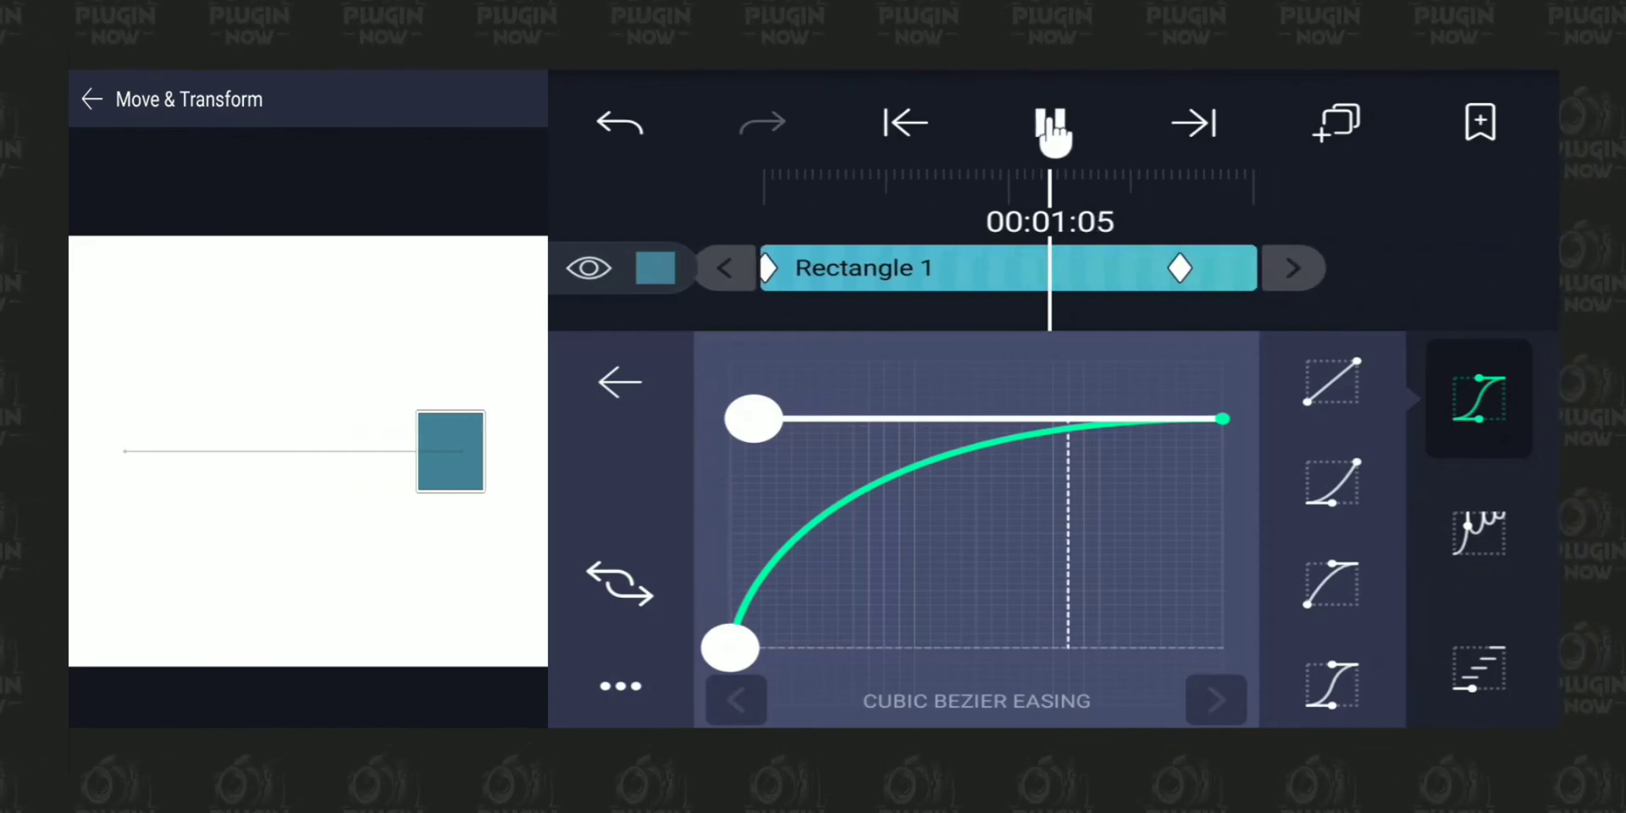
{"action": "left_click_drag", "start_coordinate": [987, 226], "coordinate": [1471, 207]}
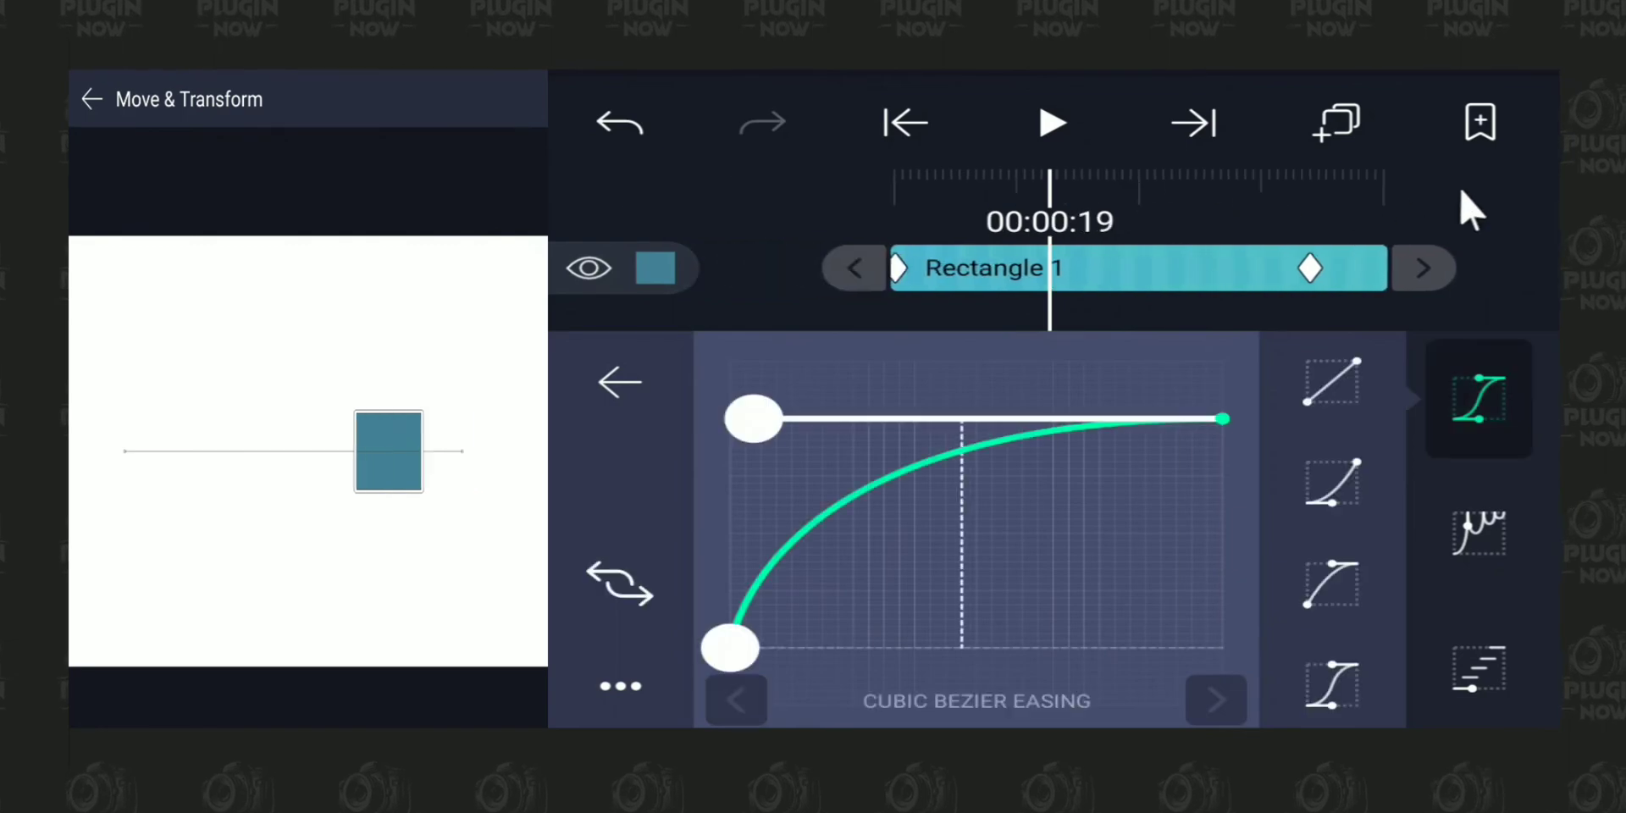
{"action": "left_click", "coordinate": [1053, 127]}
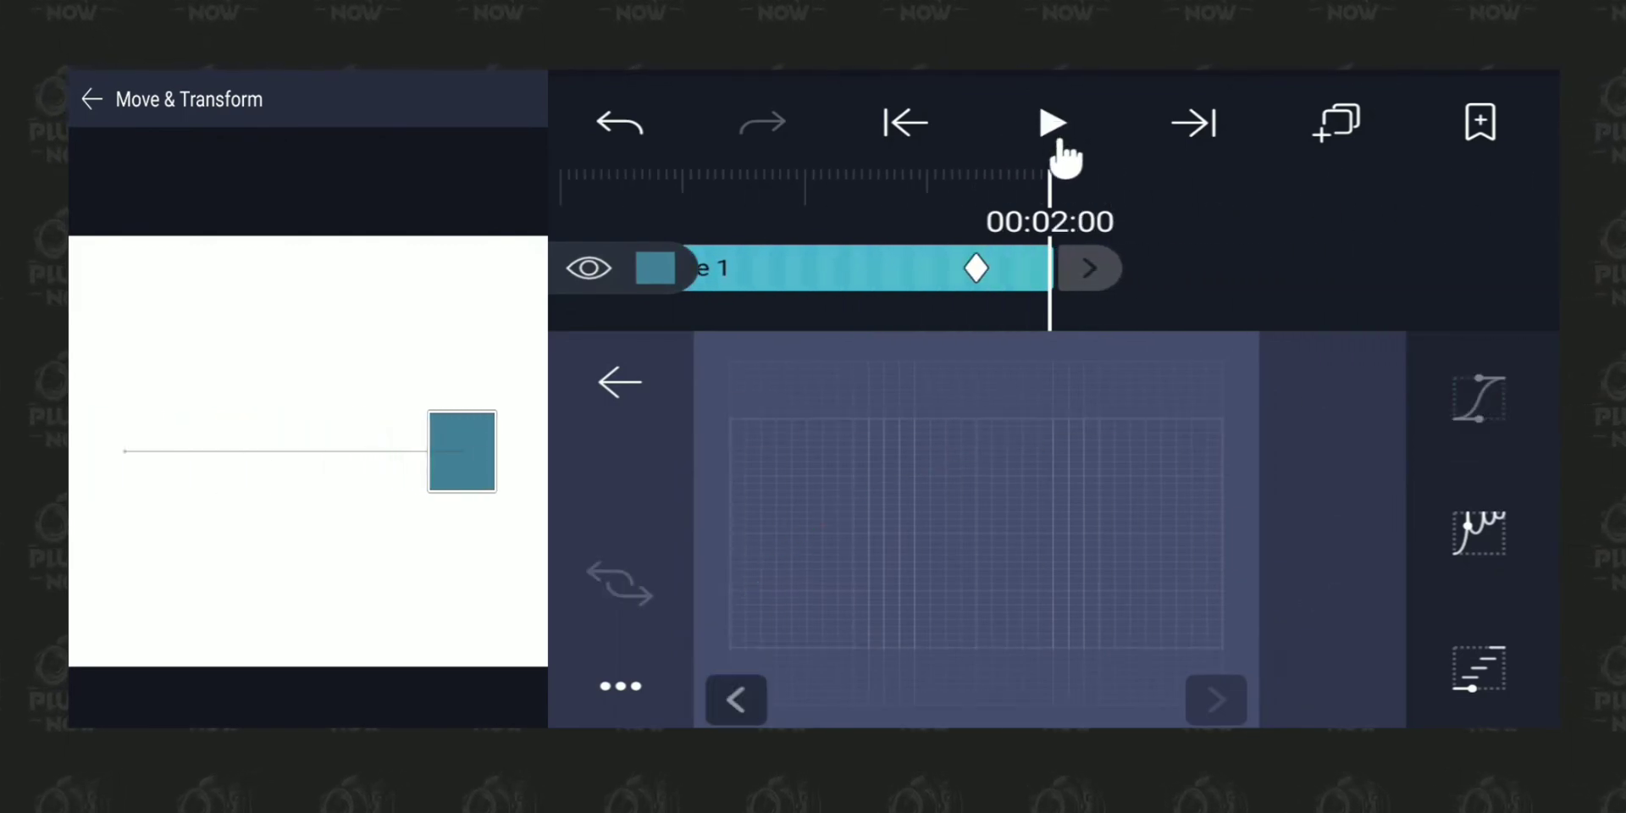
{"action": "left_click_drag", "start_coordinate": [942, 214], "coordinate": [1220, 189]}
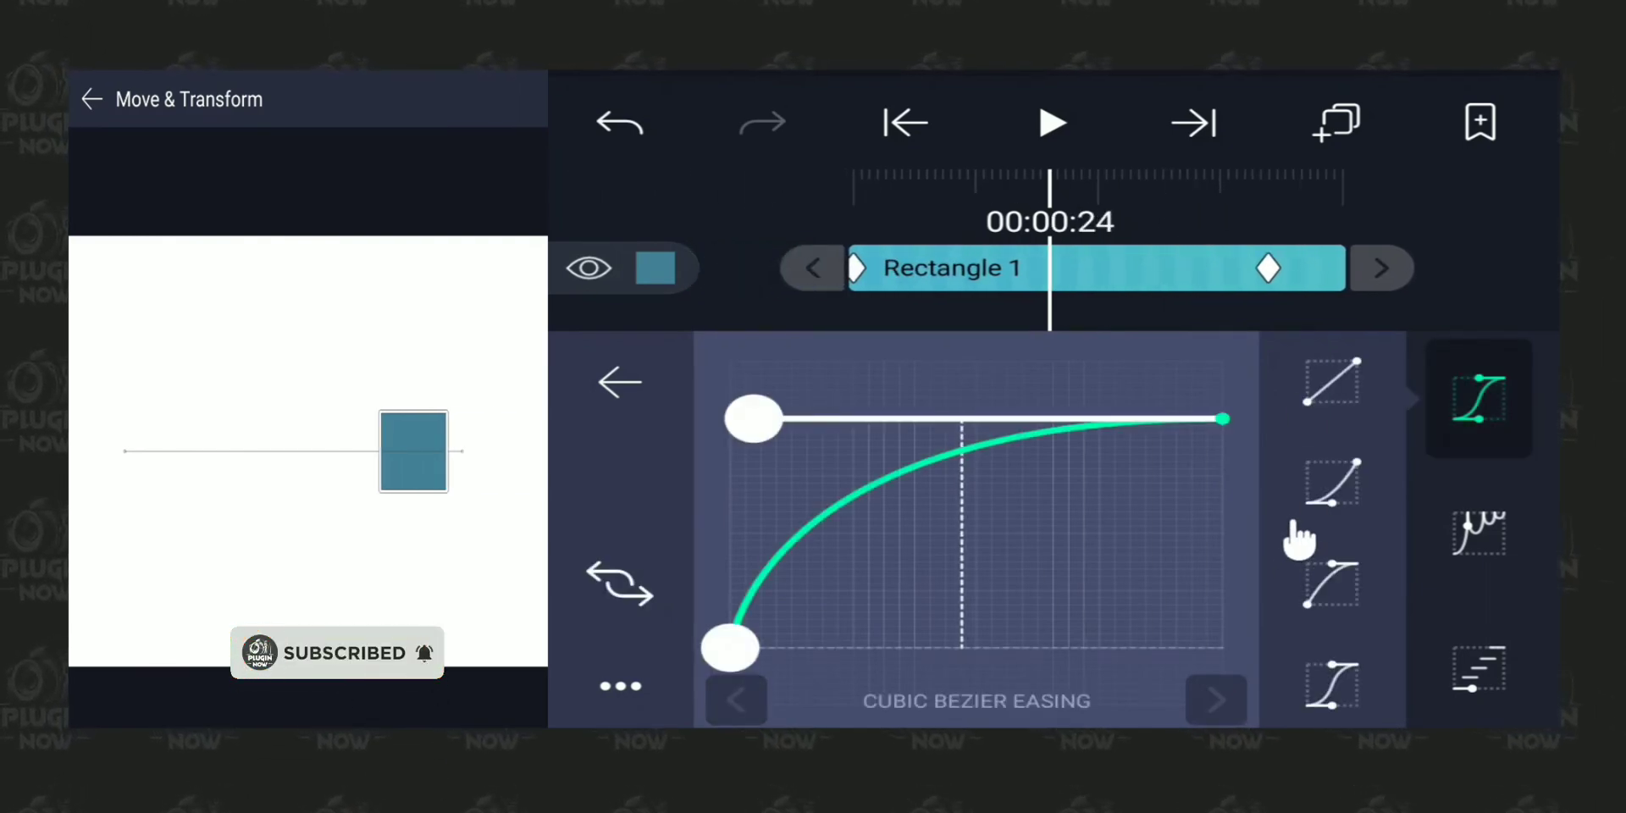
Step: Switch the easing to the ease-in preset and preview it from 00:00:00
{"action": "left_click", "coordinate": [1331, 487]}
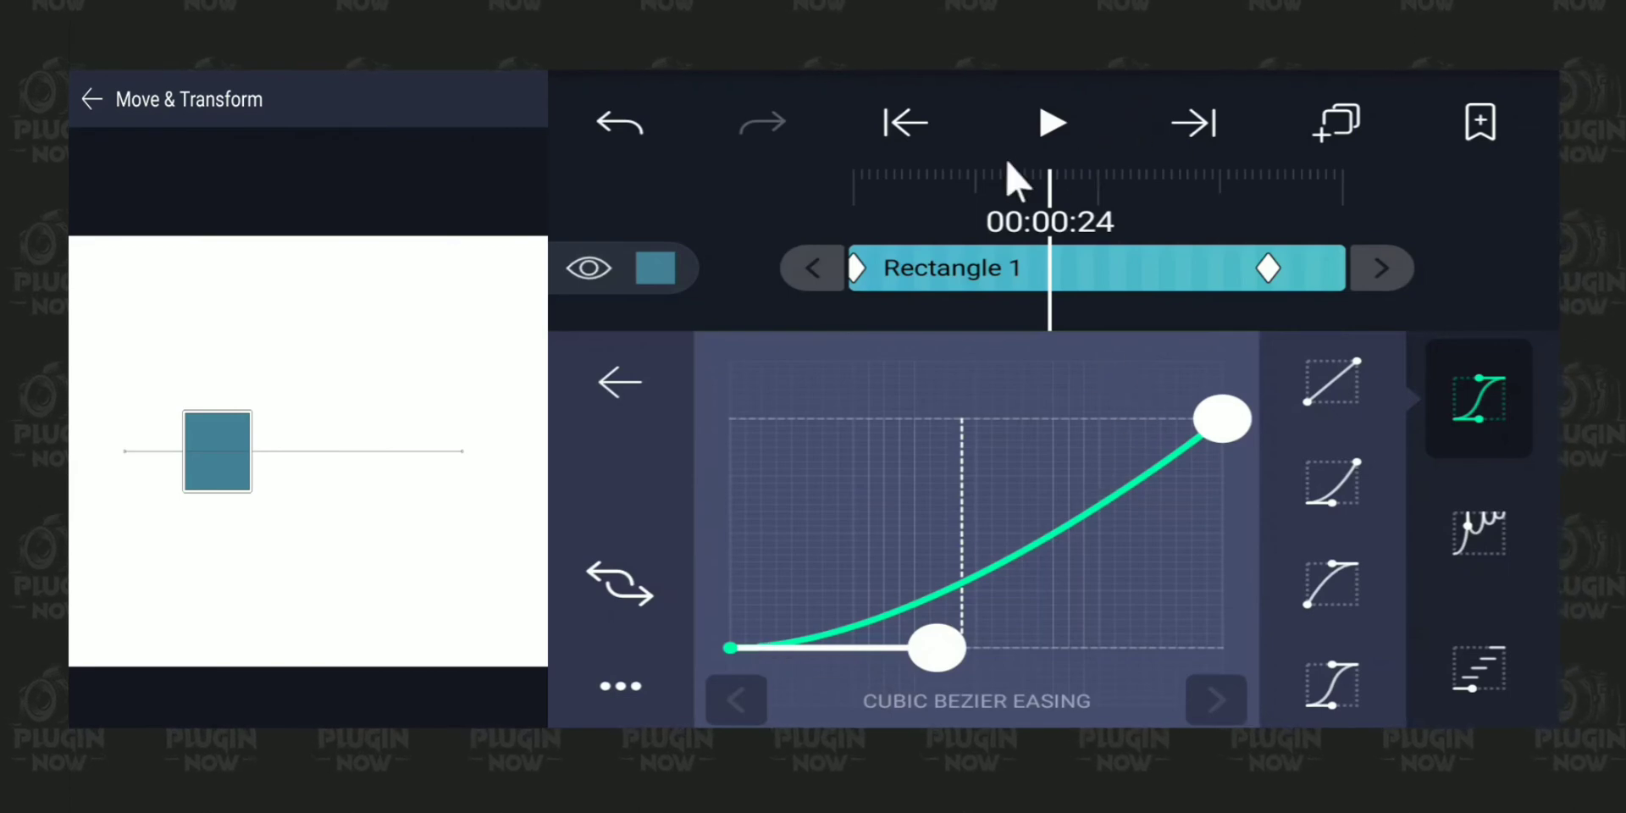
{"action": "left_click_drag", "start_coordinate": [1007, 222], "coordinate": [1234, 189]}
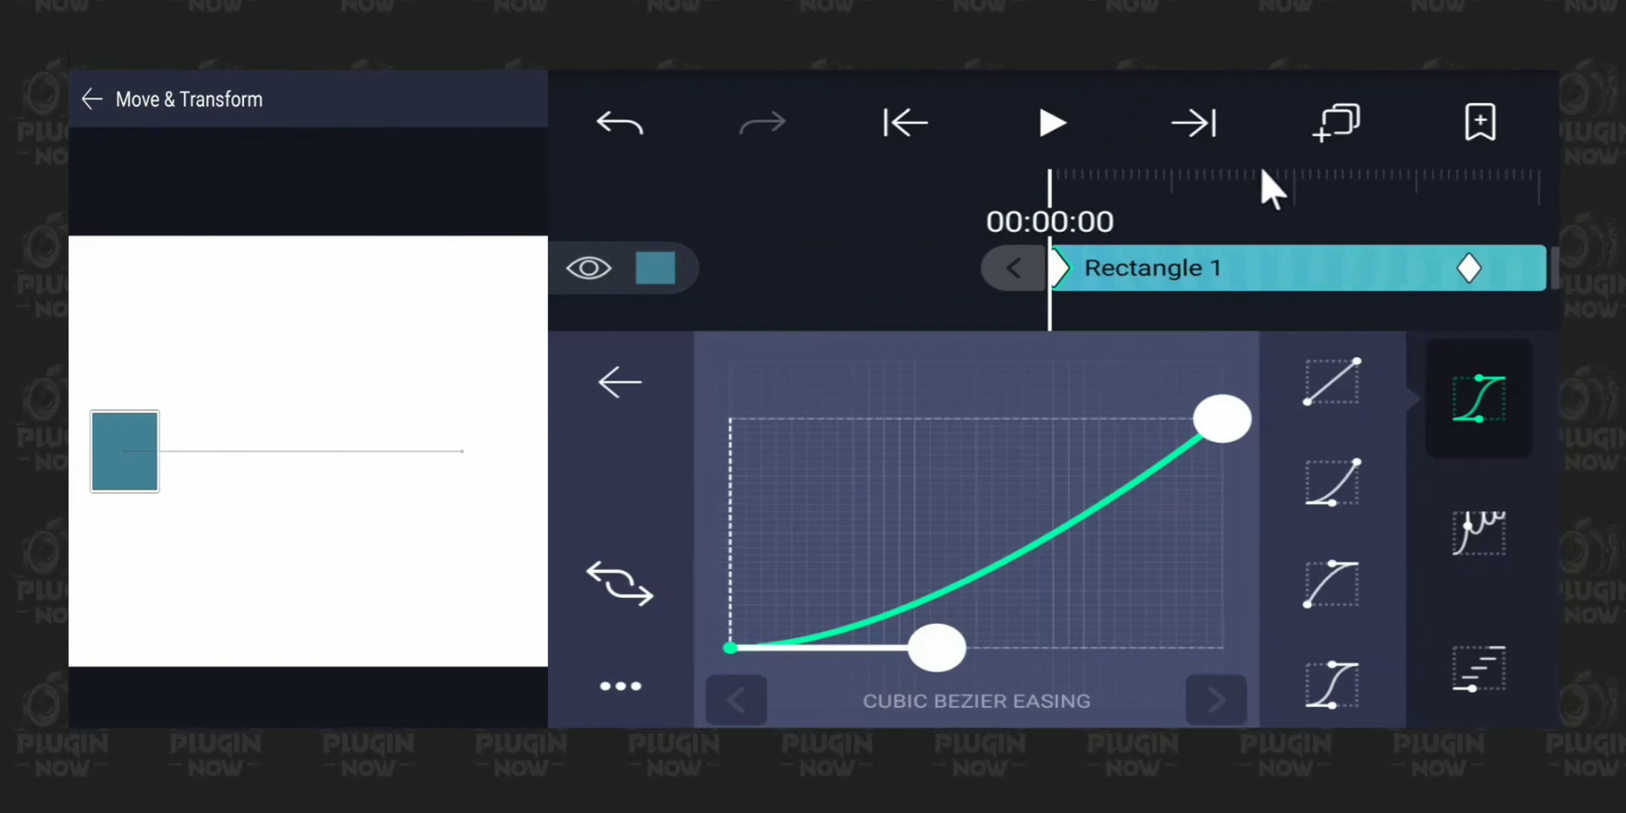
{"action": "left_click", "coordinate": [1048, 129]}
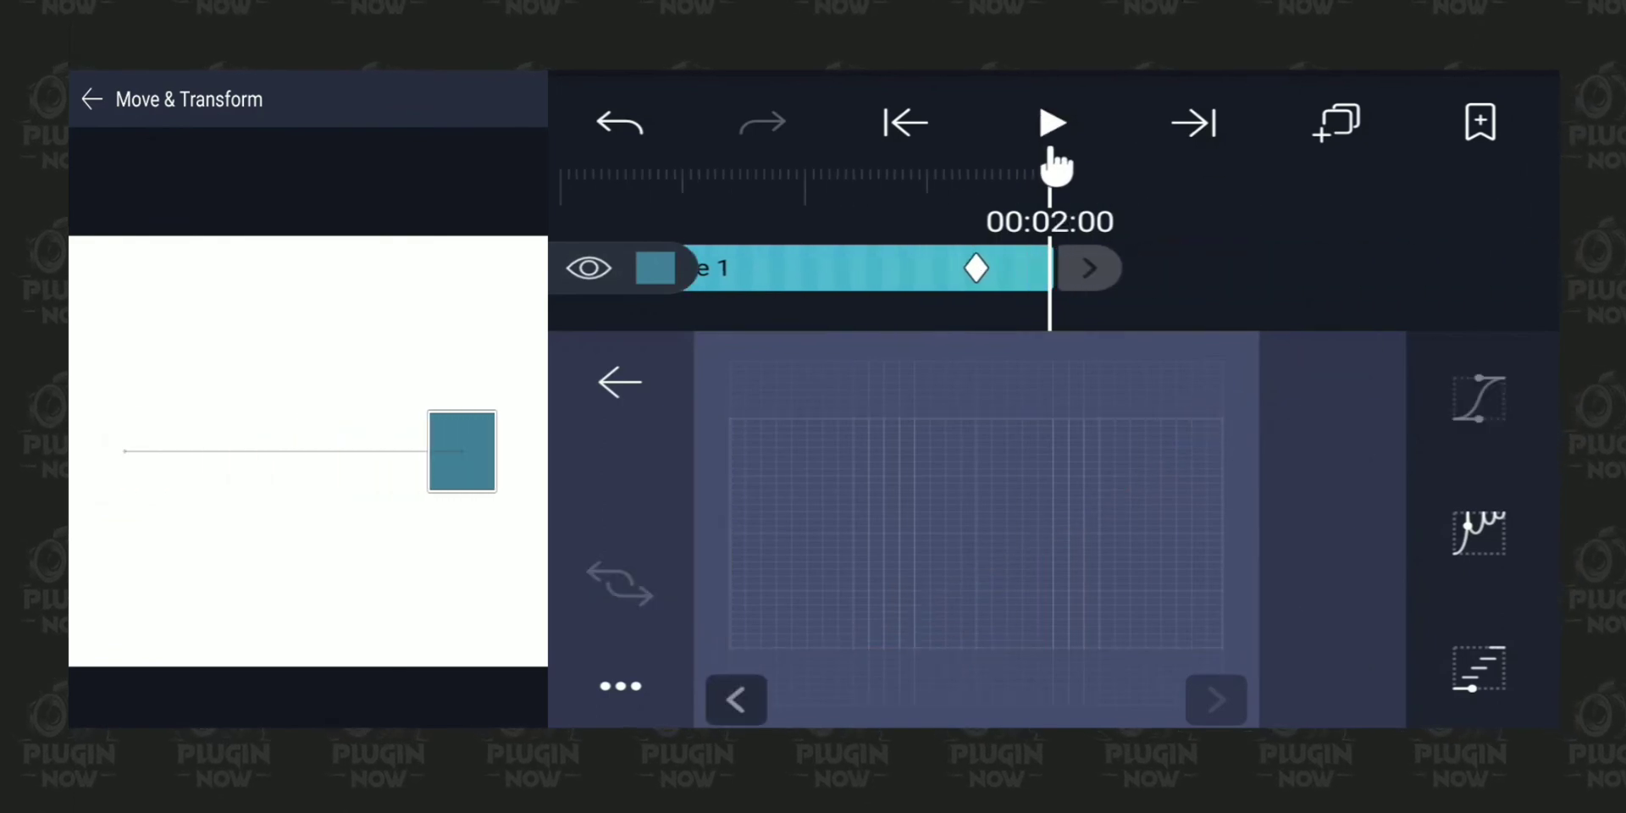
{"action": "left_click_drag", "start_coordinate": [839, 221], "coordinate": [1452, 164]}
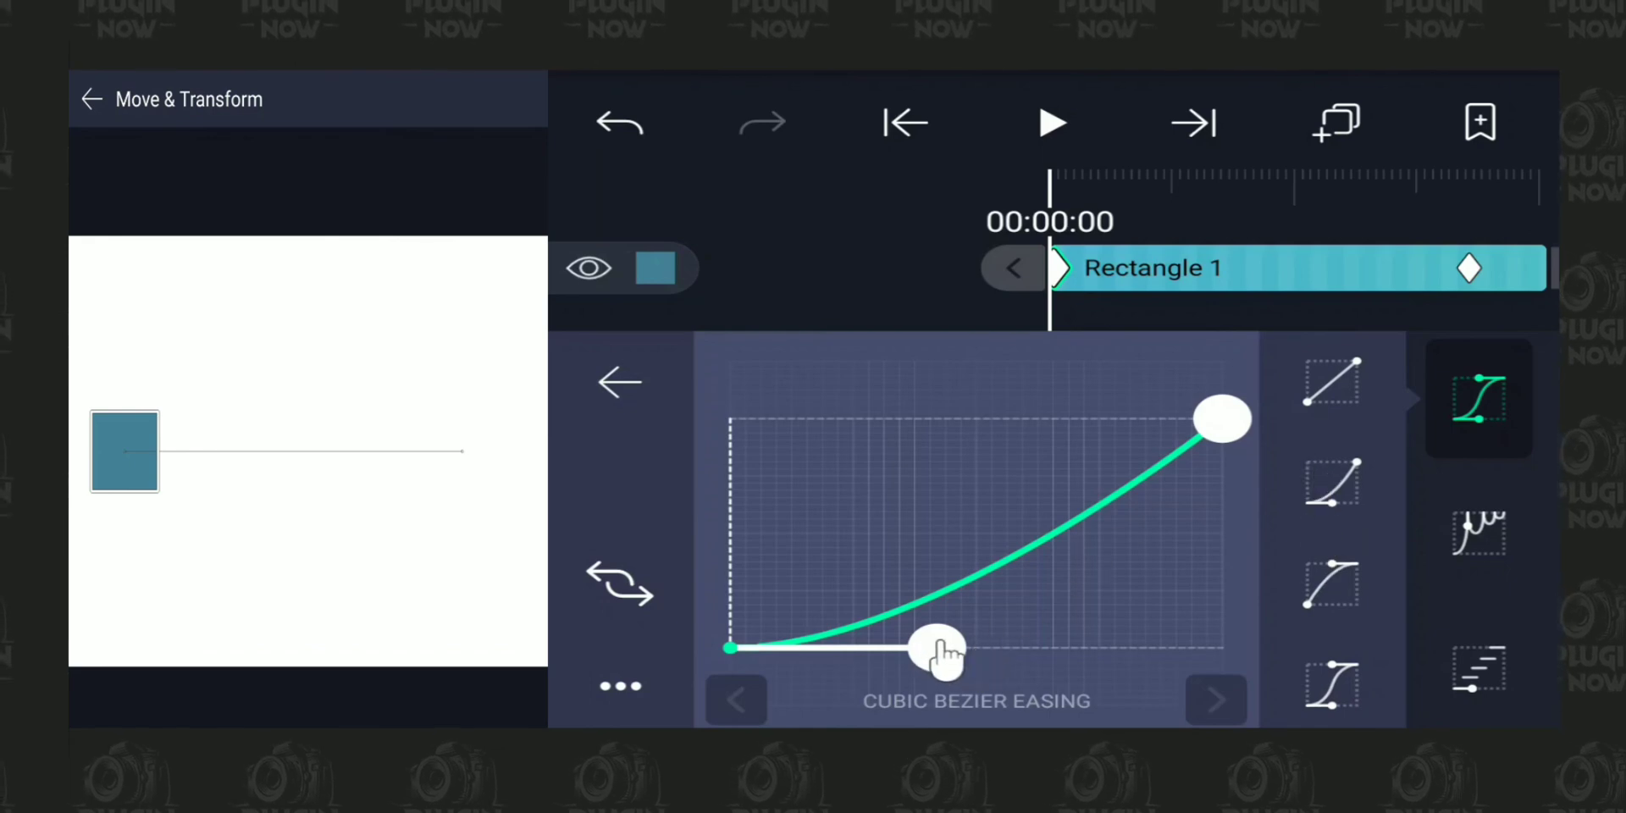
Step: Pull the lower bezier handle fully right for a stronger ease-in and preview it
{"action": "left_click_drag", "start_coordinate": [940, 648], "coordinate": [1235, 660]}
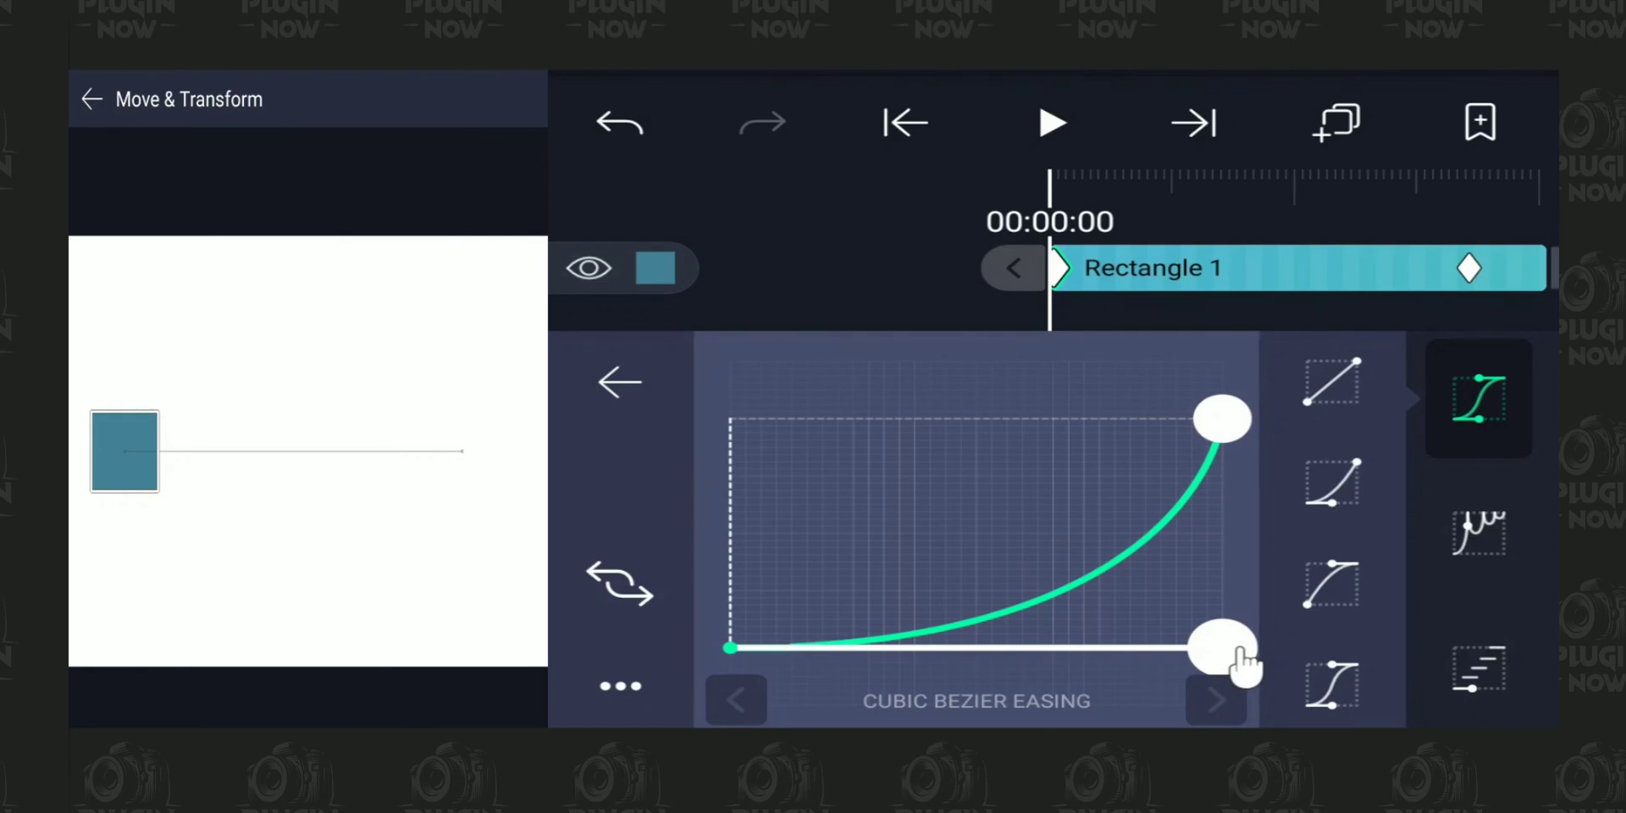
{"action": "left_click", "coordinate": [1042, 127]}
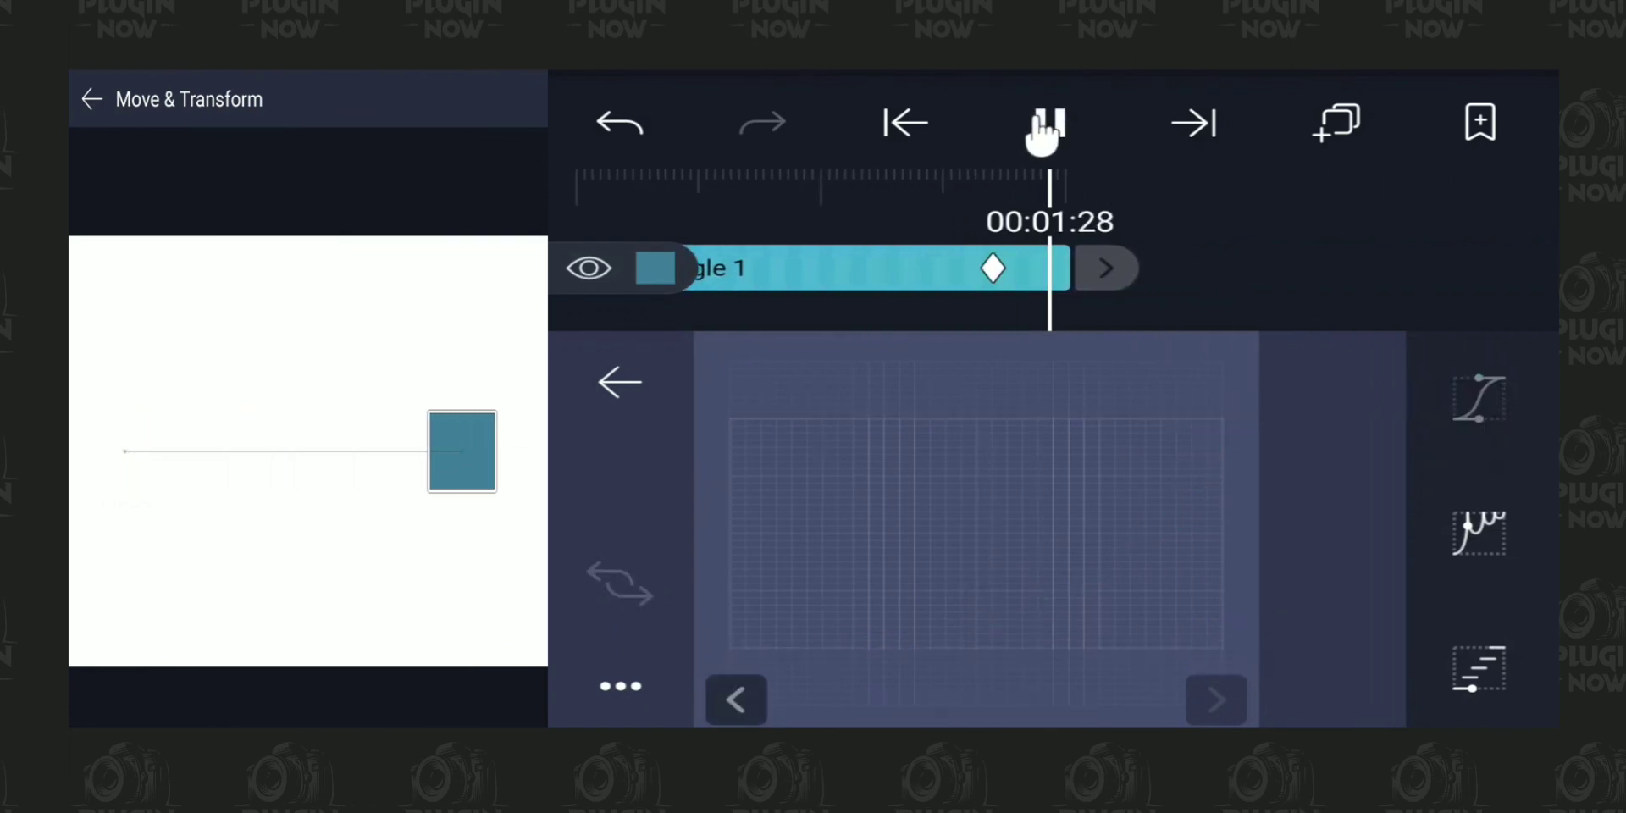
{"action": "left_click_drag", "start_coordinate": [877, 237], "coordinate": [1397, 258]}
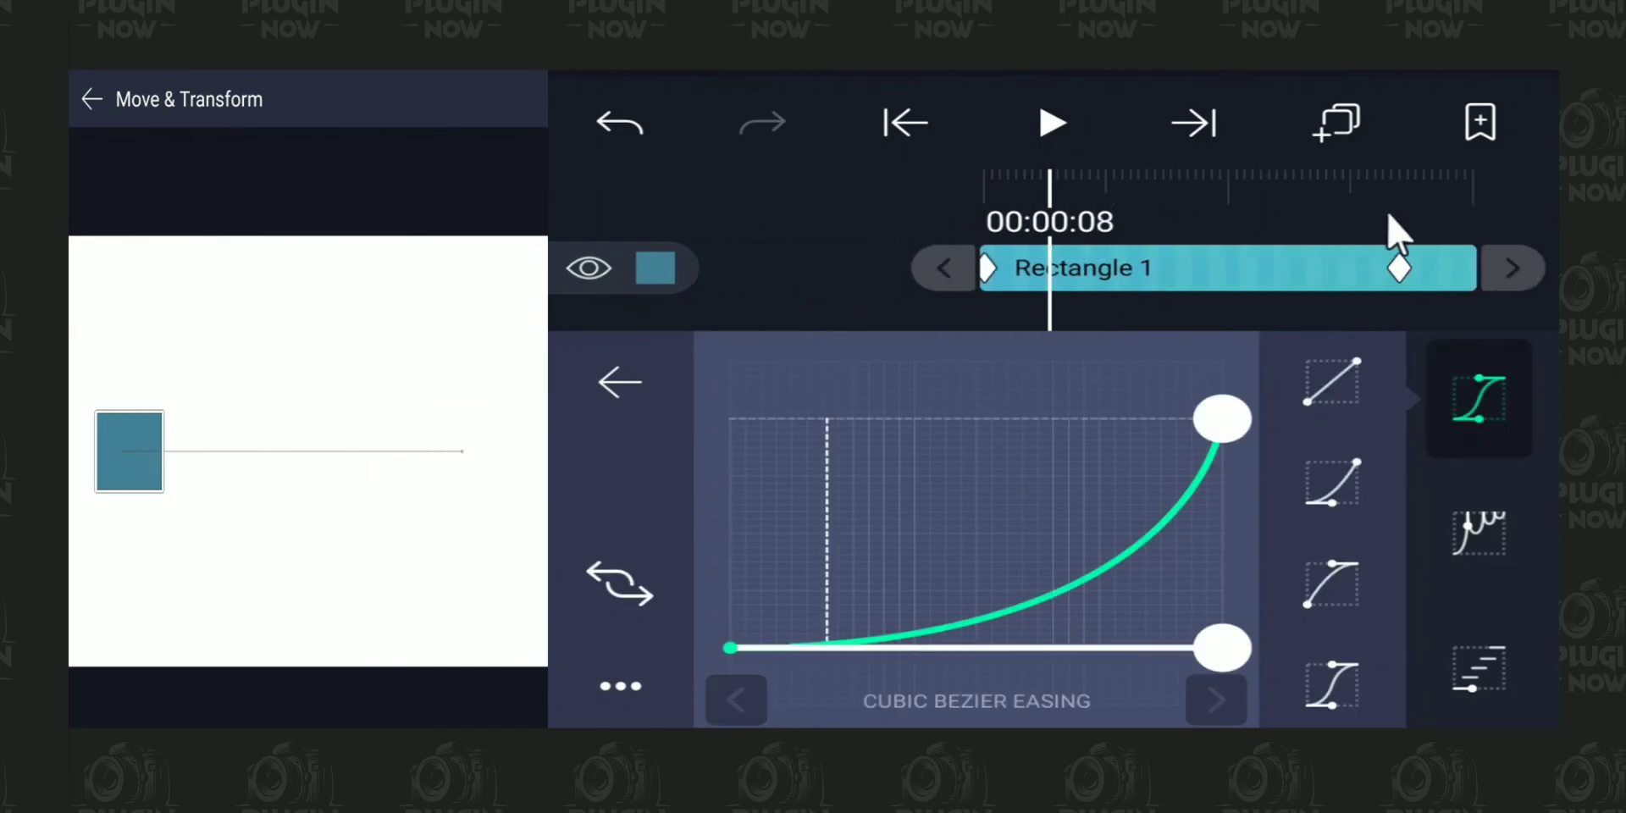